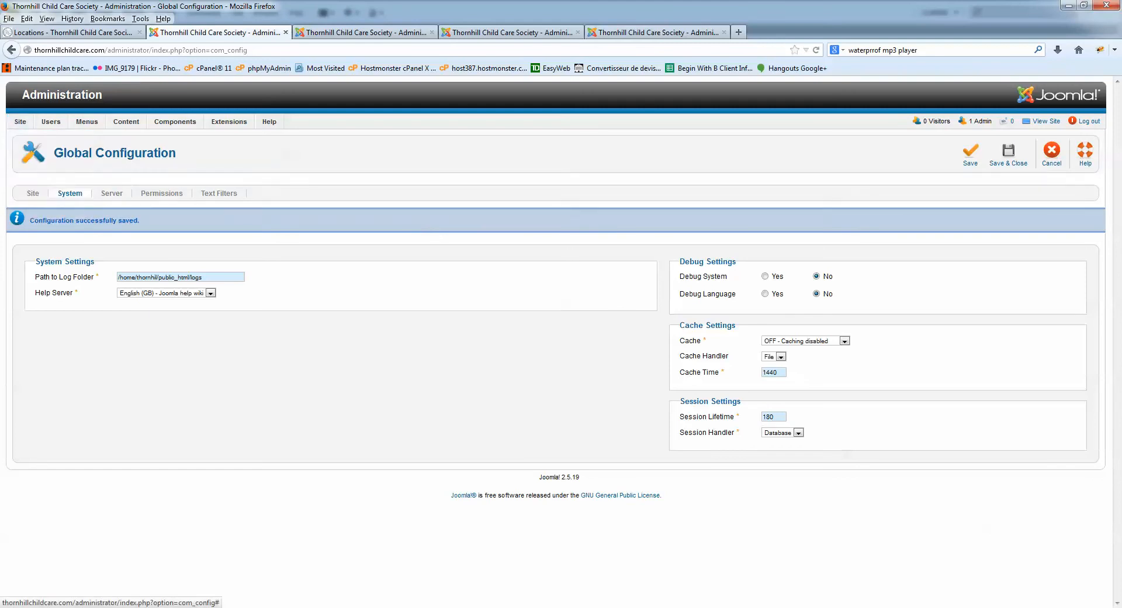
- Set Cache to ON - Progressive, revert it to OFF, then switch to the K2 Categories tab
{"action": "left_click", "coordinate": [845, 340]}
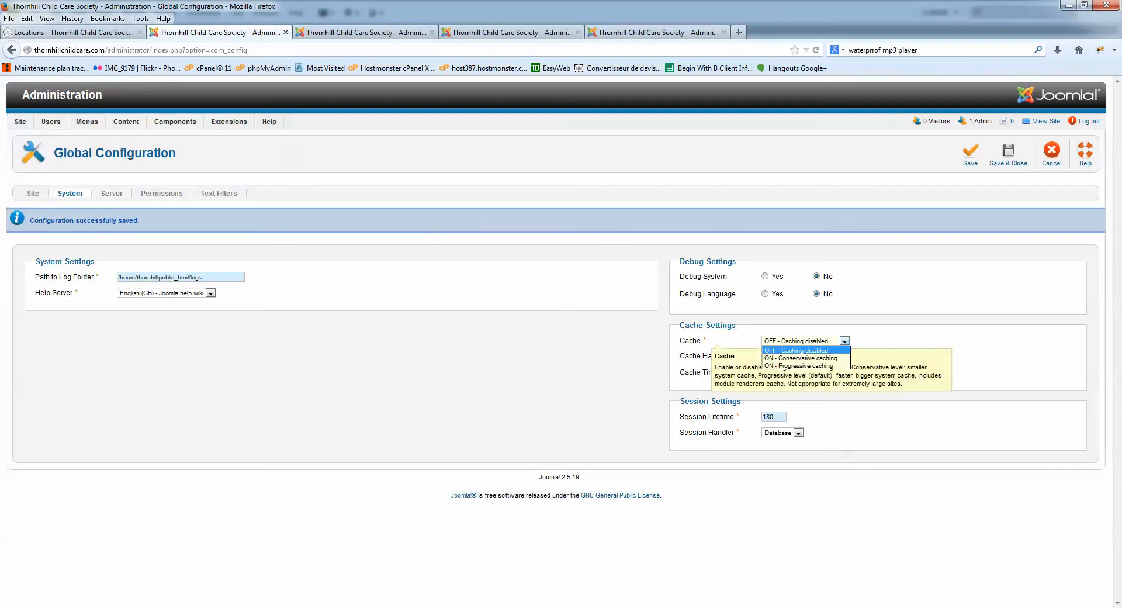
{"action": "left_click", "coordinate": [799, 366]}
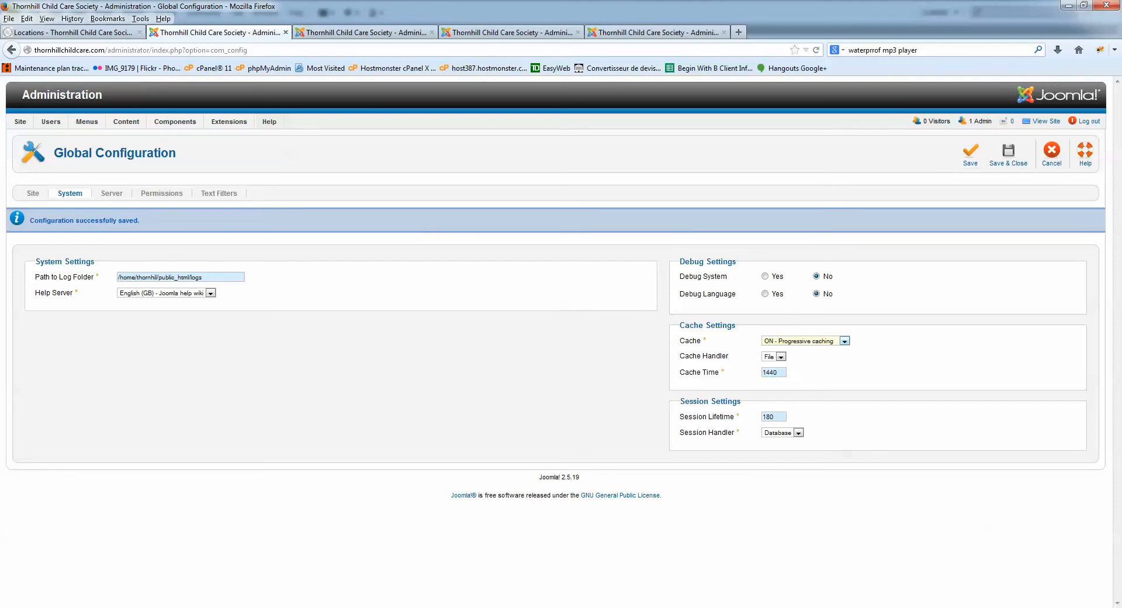
{"action": "left_click", "coordinate": [844, 341]}
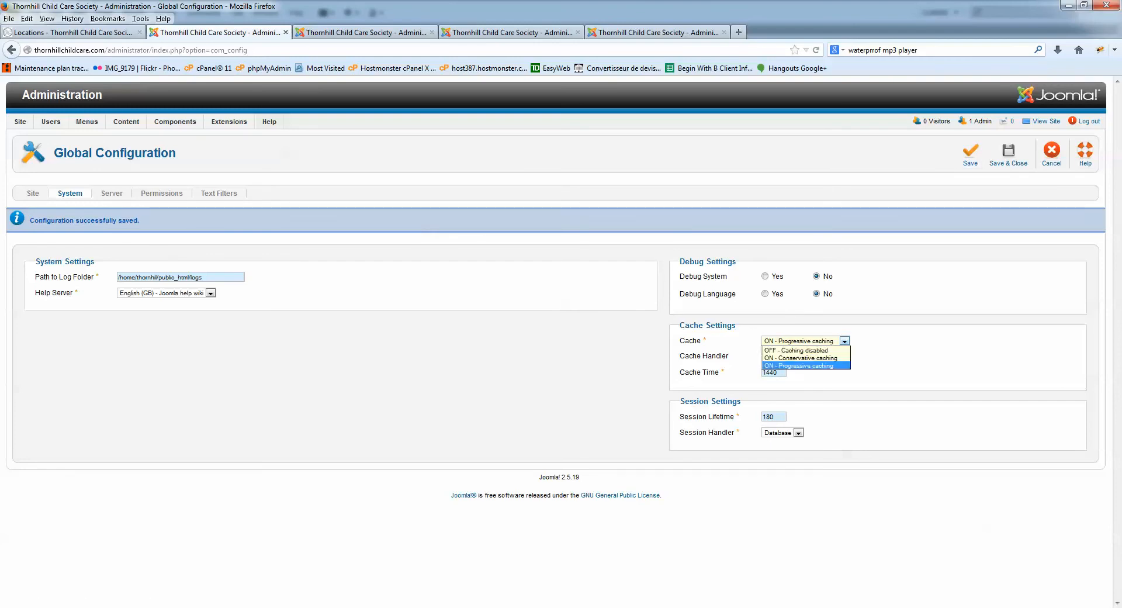
{"action": "key", "text": "Return"}
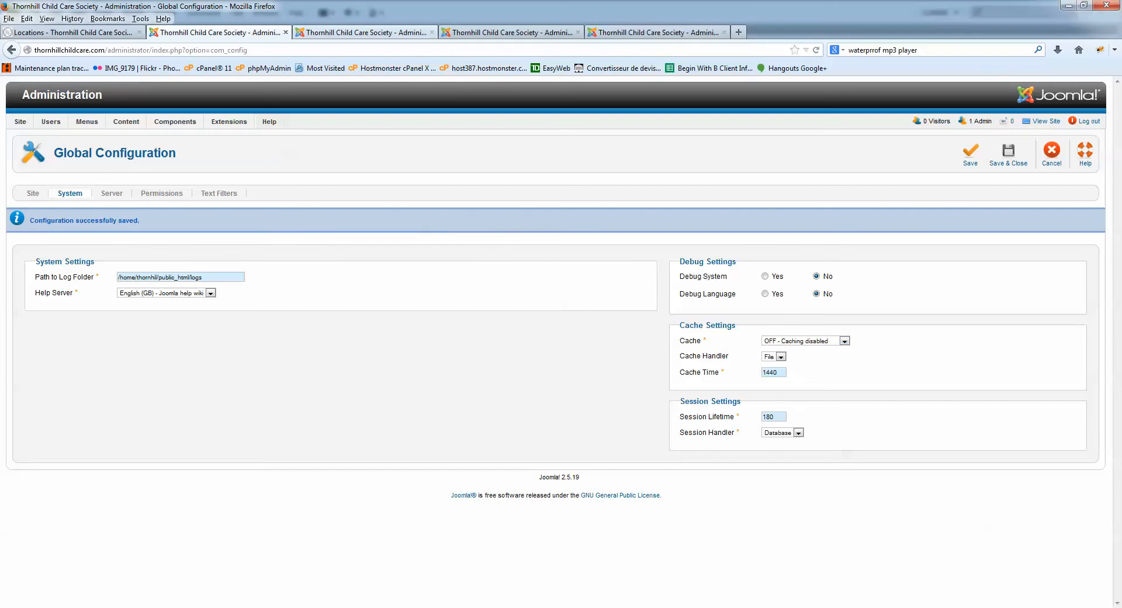
{"action": "key", "text": "ctrl+Tab"}
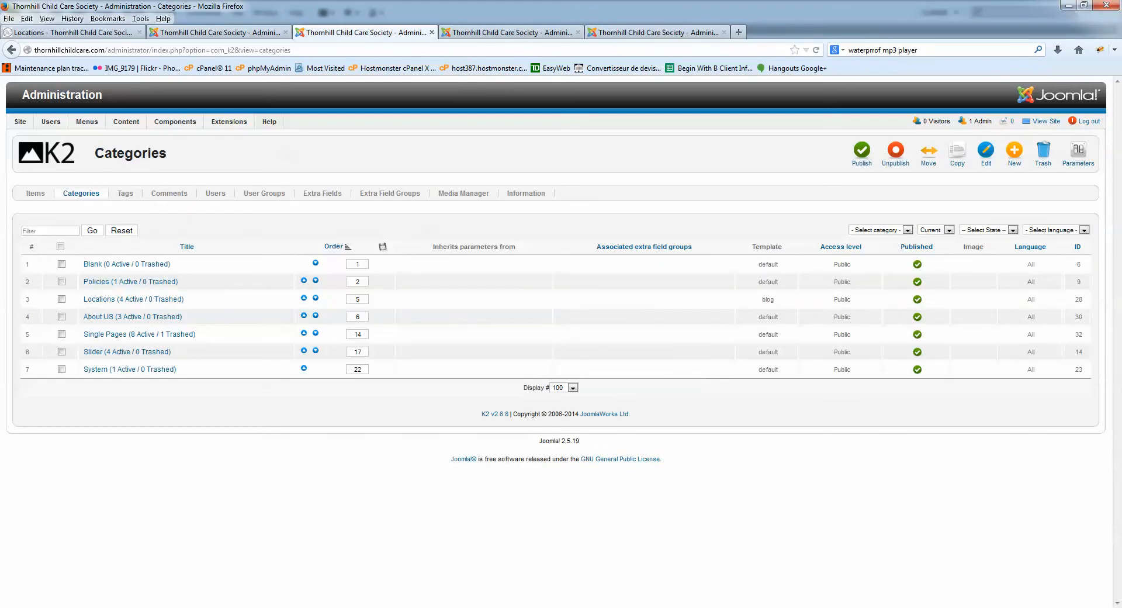
- Open Components > ProFiles to show the root folder with providers and employee folders
{"action": "mouse_move", "coordinate": [175, 122]}
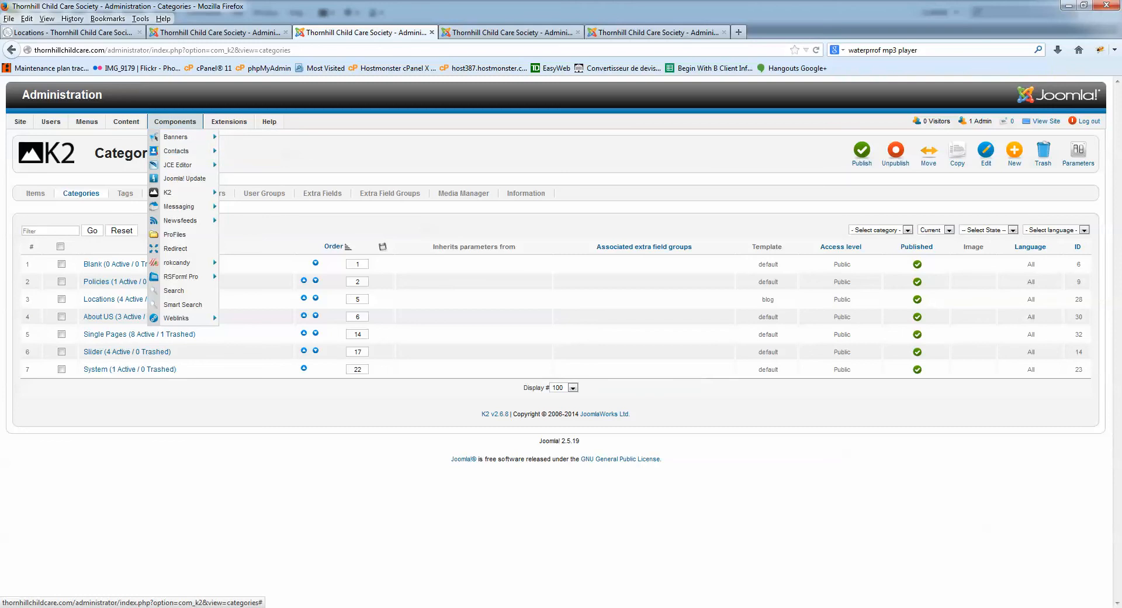
{"action": "left_click", "coordinate": [175, 235]}
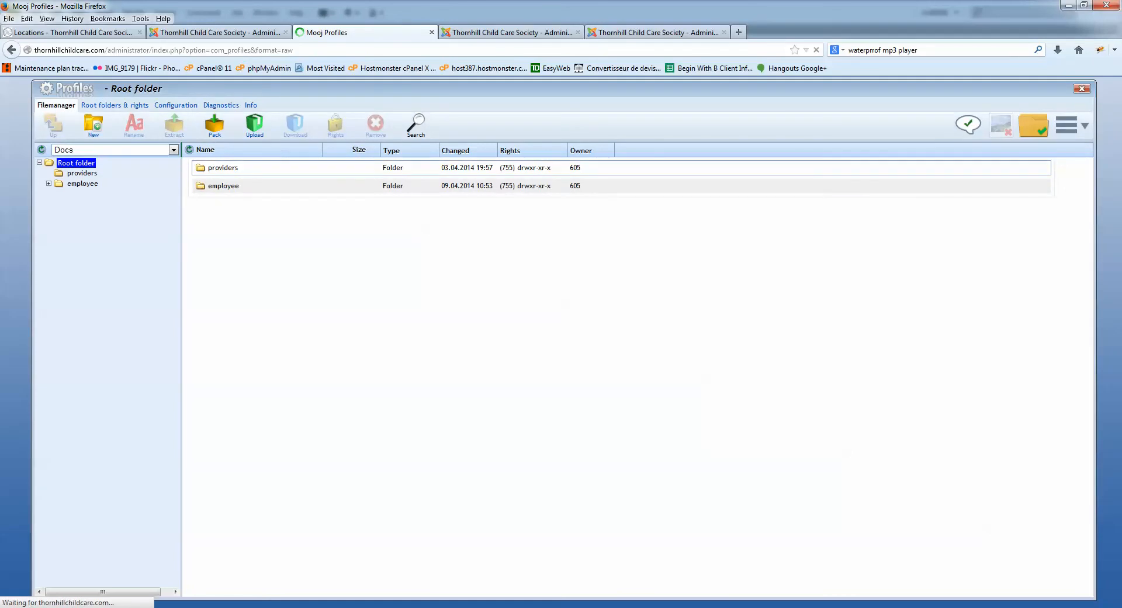
- Open the providers folder and select the medication permission.pdf file
{"action": "left_click", "coordinate": [223, 168]}
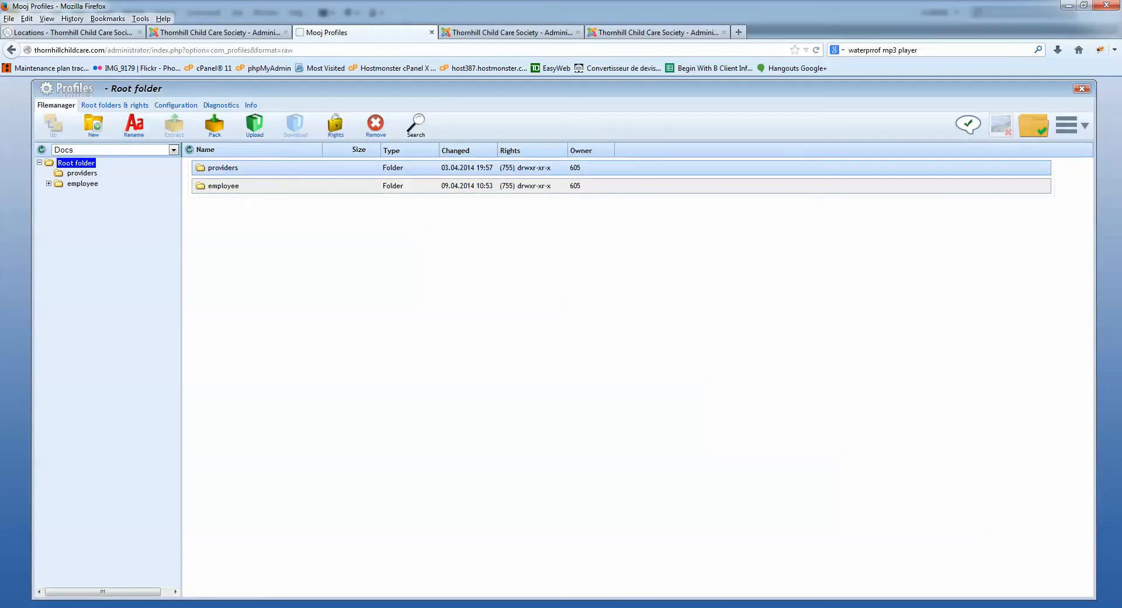
{"action": "double_click", "coordinate": [223, 168]}
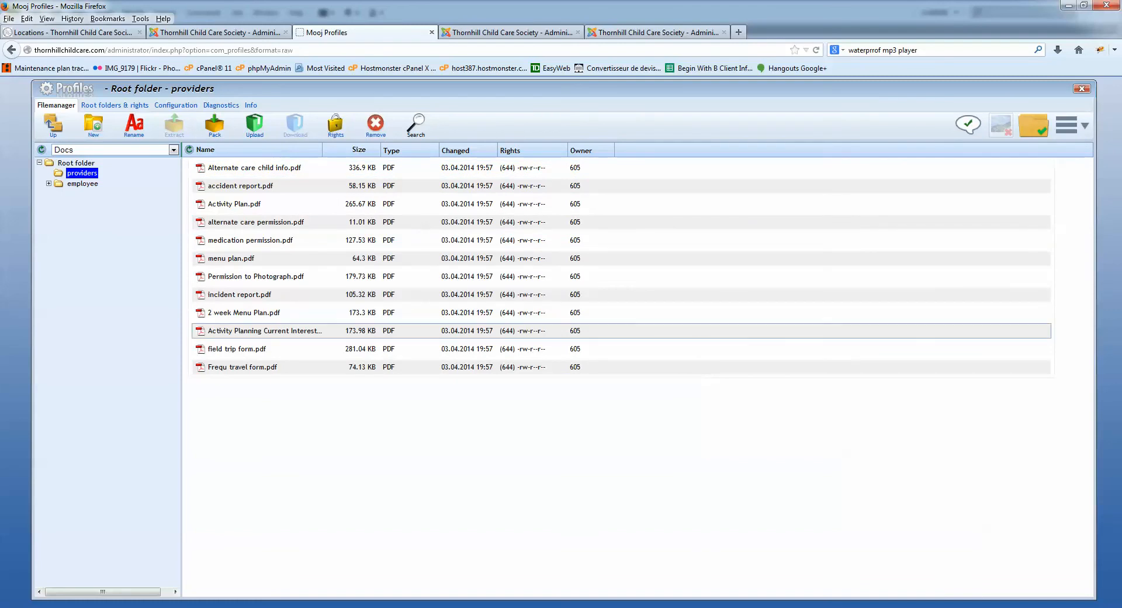
{"action": "left_click", "coordinate": [251, 240]}
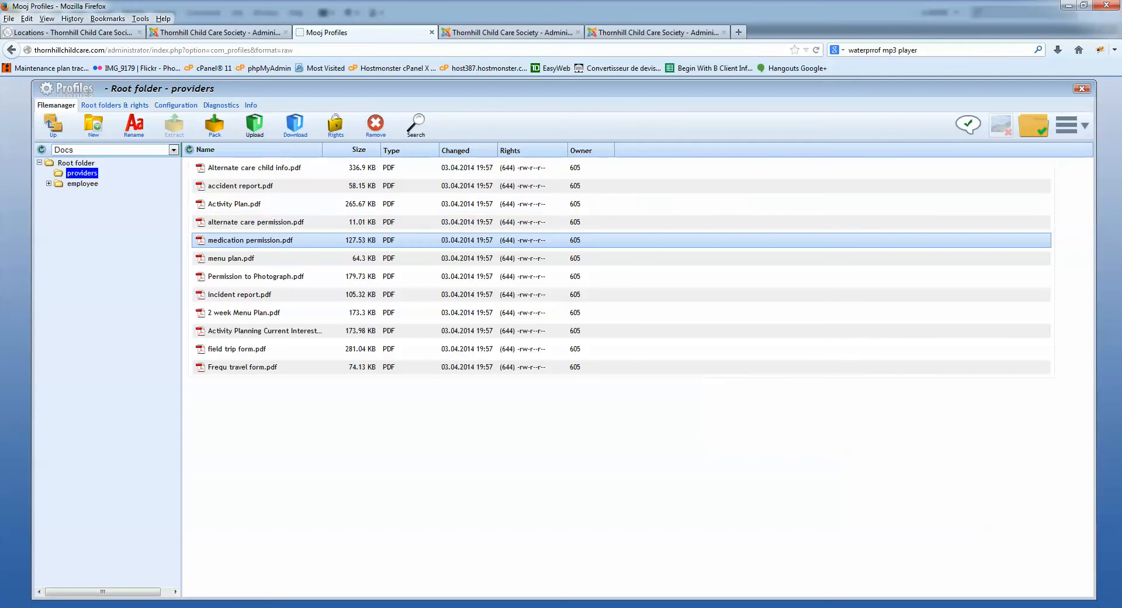
- Check the Upload panel's file browser without uploading, then exit the file manager
{"action": "left_click", "coordinate": [254, 124]}
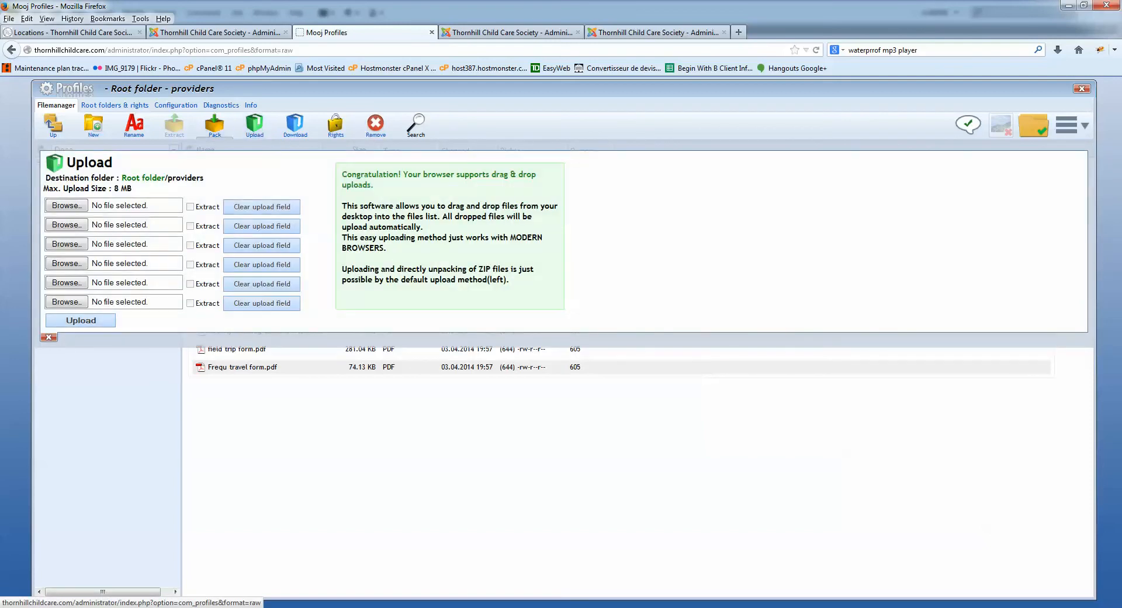
{"action": "left_click", "coordinate": [66, 205]}
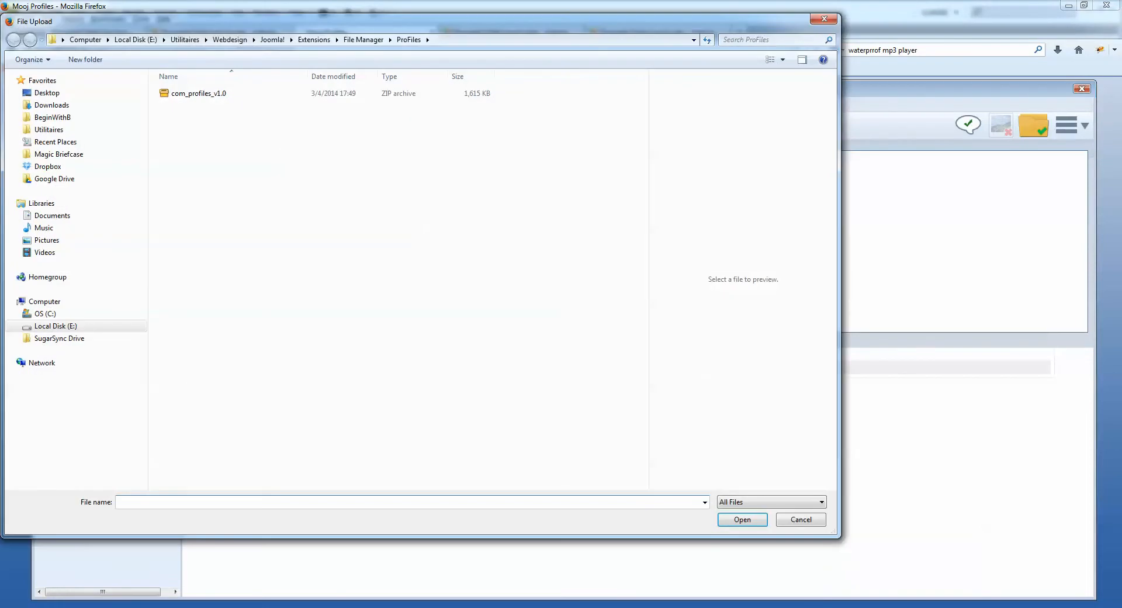
{"action": "key", "text": "Escape"}
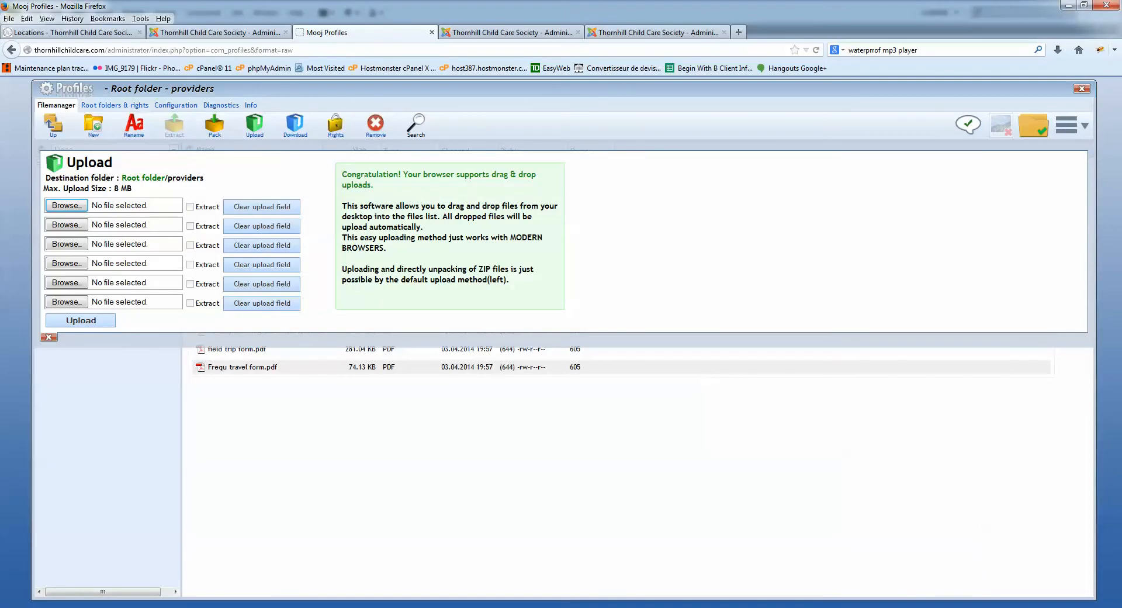
{"action": "left_click", "coordinate": [1082, 89]}
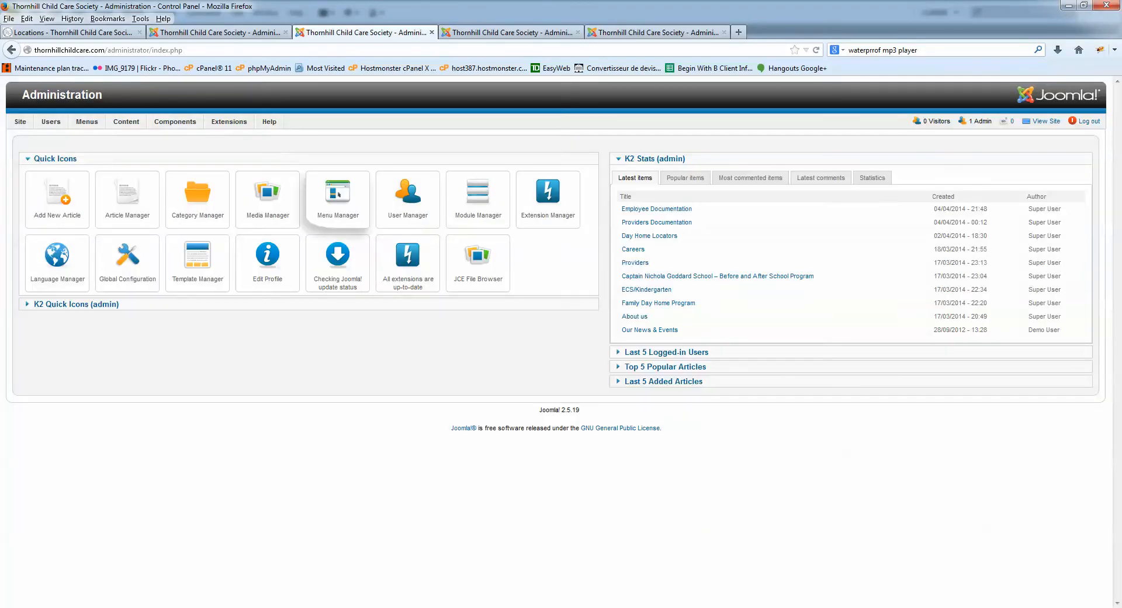
- Reopen ProFiles and browse the employee subfolders: Employee Related Forms, Centre Related Forms, Handbooks and Manuals
{"action": "left_click", "coordinate": [174, 235]}
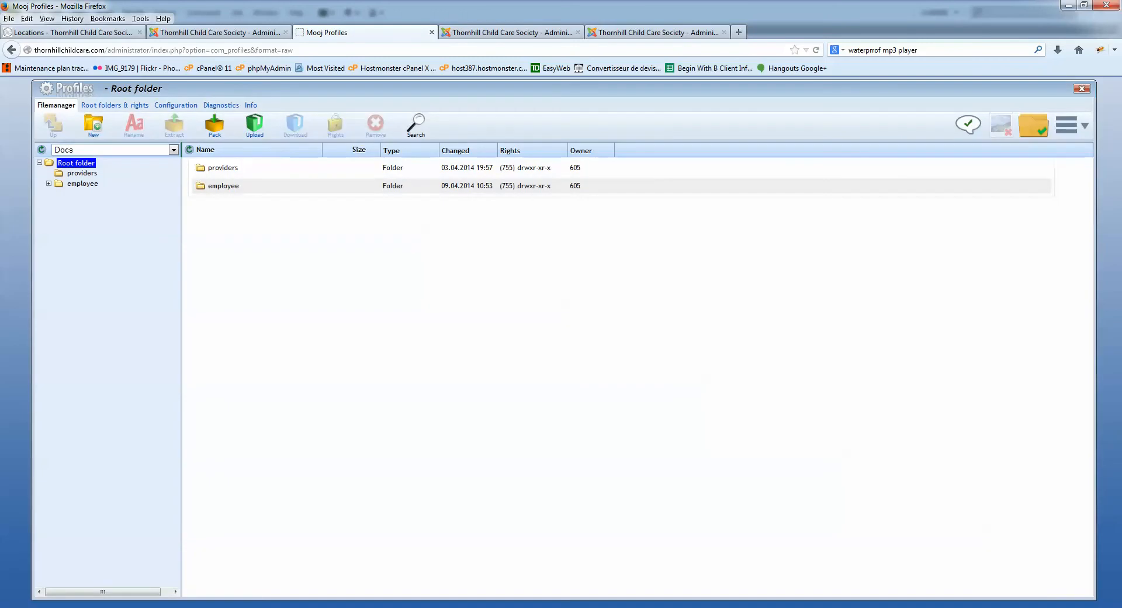
{"action": "double_click", "coordinate": [257, 187]}
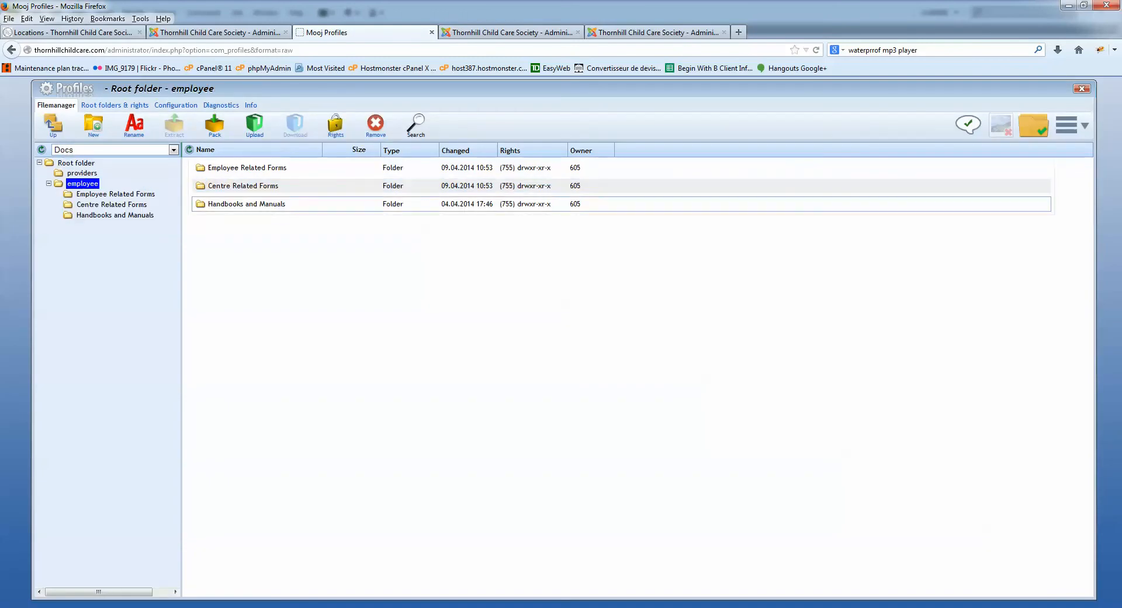
{"action": "double_click", "coordinate": [281, 168]}
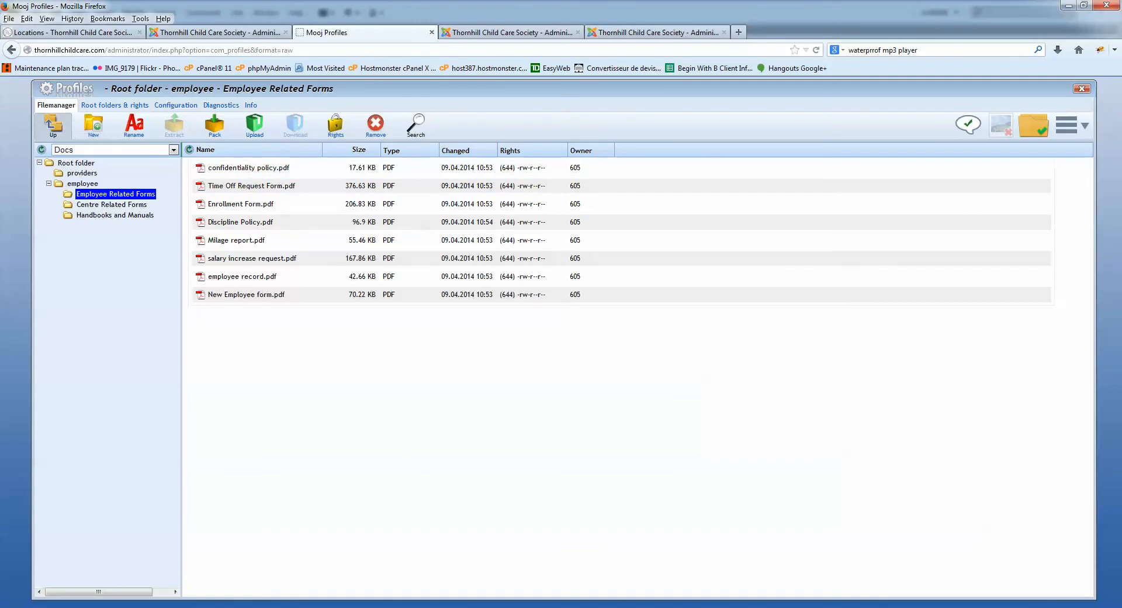
{"action": "left_click", "coordinate": [53, 124]}
{"action": "double_click", "coordinate": [243, 186]}
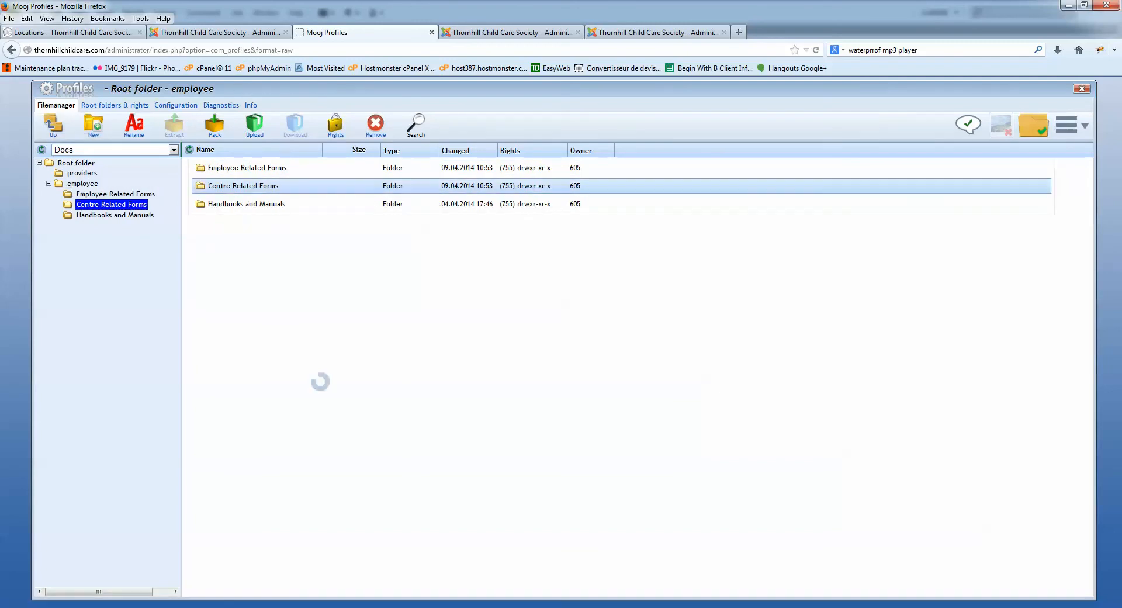
{"action": "left_click", "coordinate": [54, 125]}
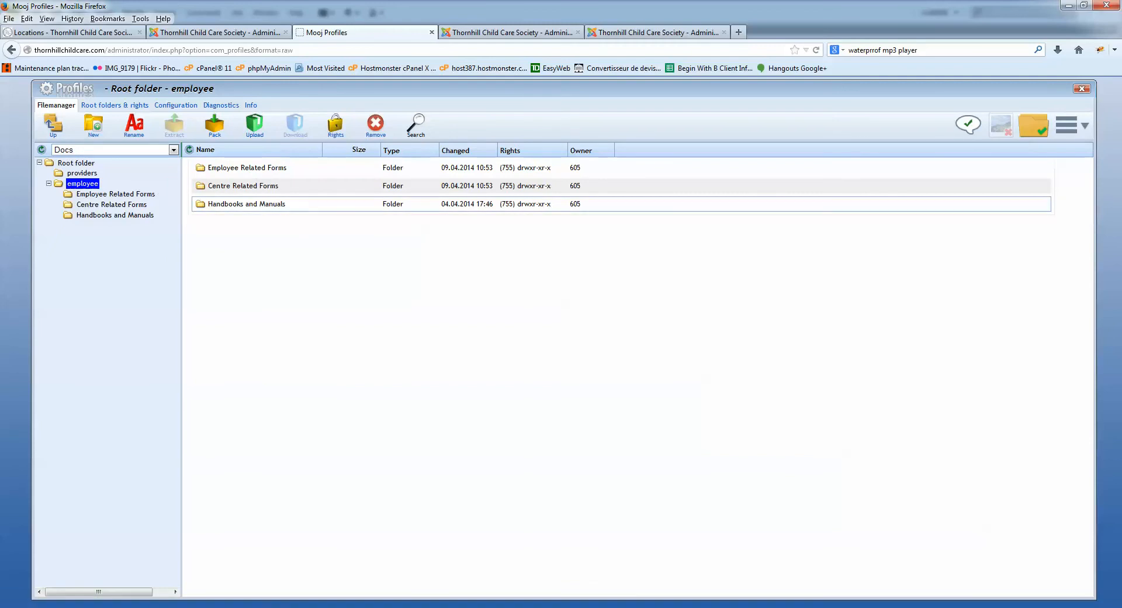
{"action": "double_click", "coordinate": [292, 203]}
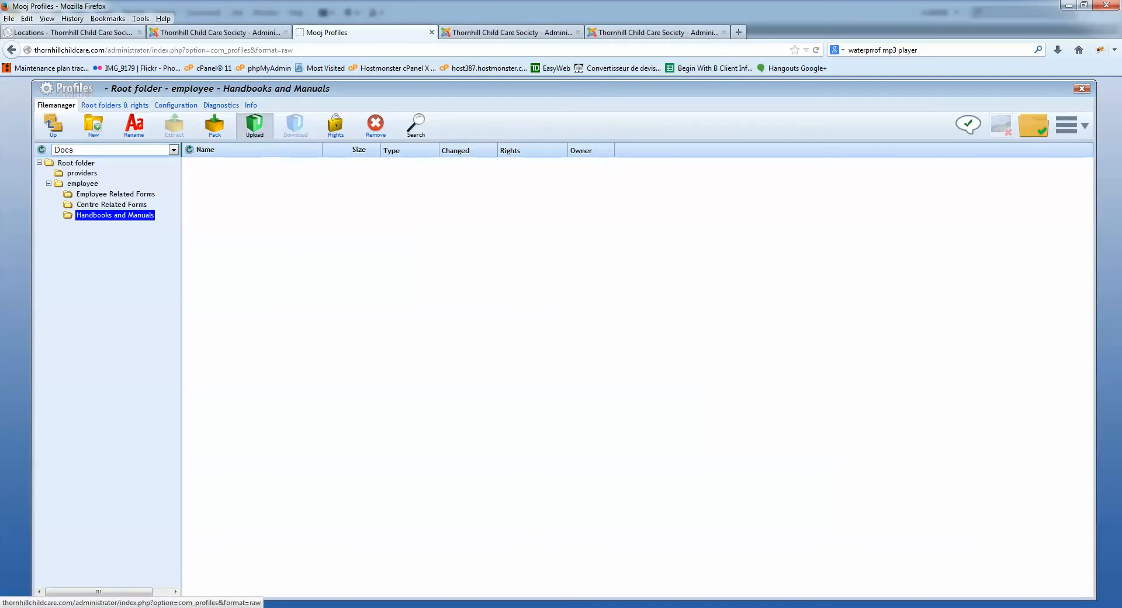
- Close the Handbooks and Manuals upload panel, then show the PDF forms in the providers folder
{"action": "left_click", "coordinate": [254, 124]}
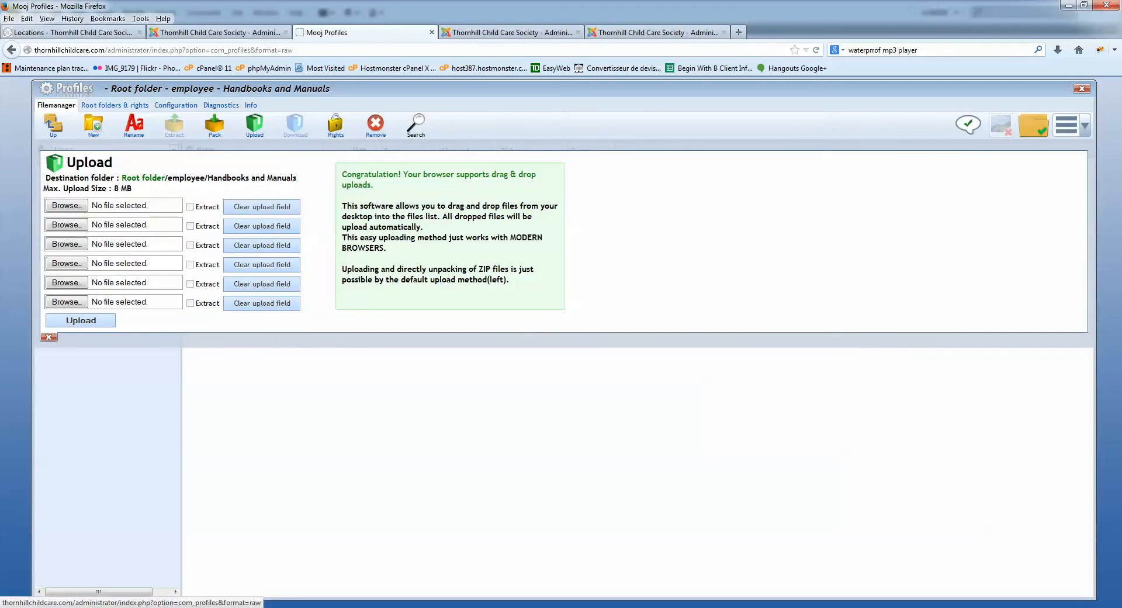
{"action": "left_click", "coordinate": [48, 336]}
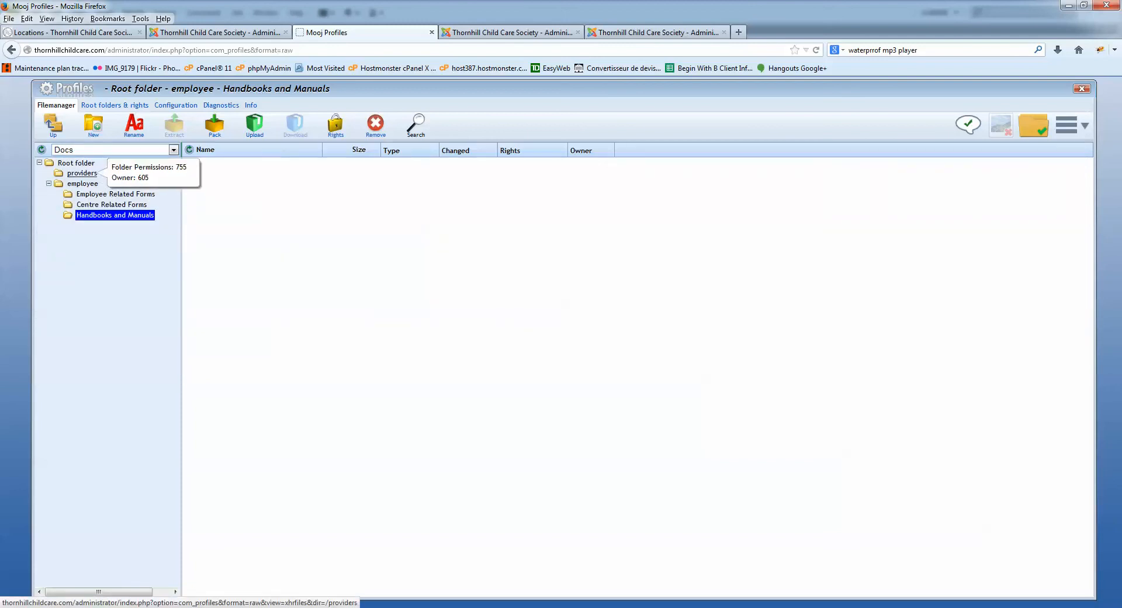
{"action": "left_click", "coordinate": [81, 173]}
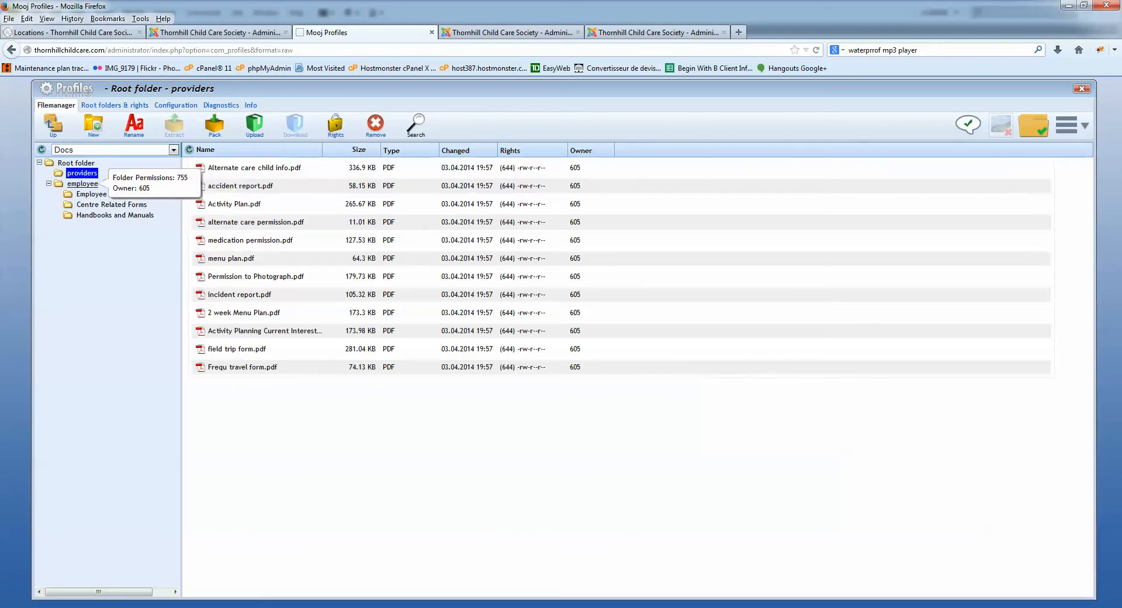
{"action": "left_click", "coordinate": [82, 184]}
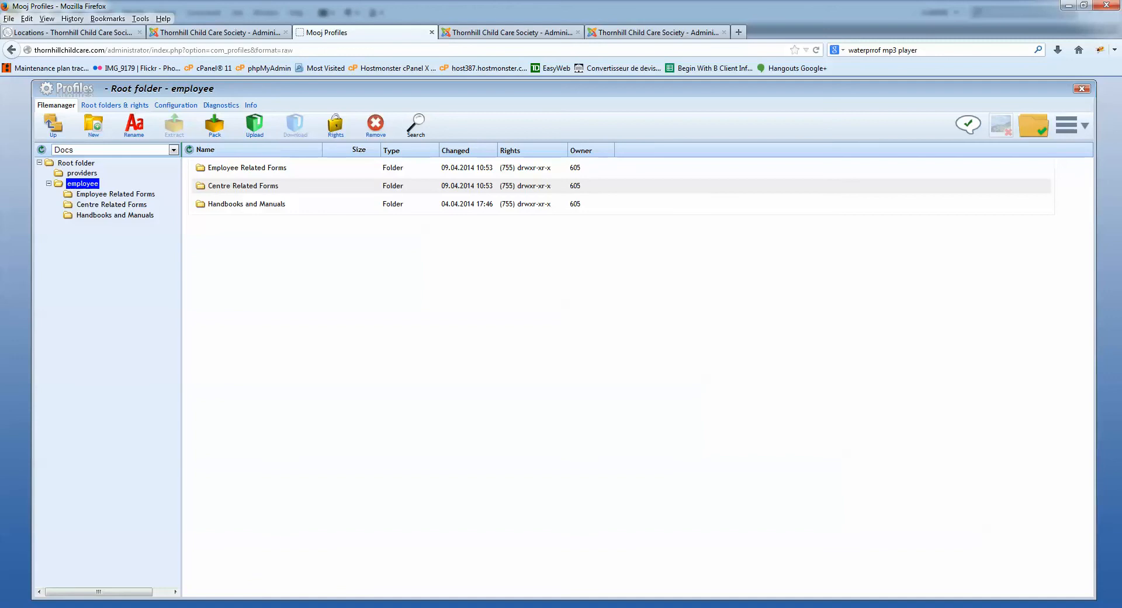
{"action": "left_click", "coordinate": [82, 173]}
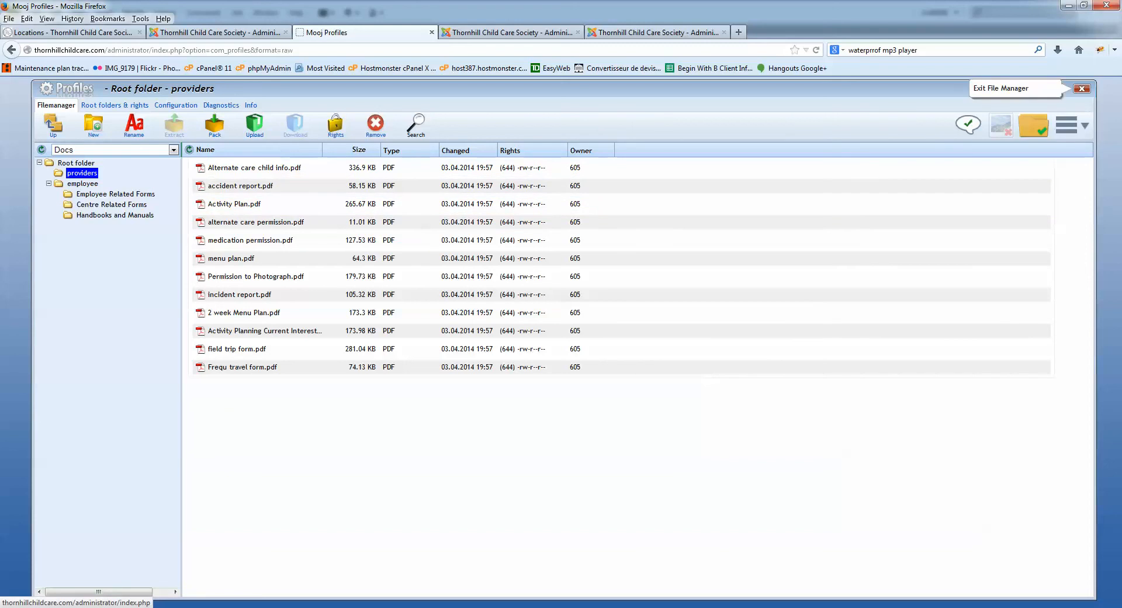
- Exit the file manager and go to Users > User Manager
{"action": "left_click", "coordinate": [1082, 88]}
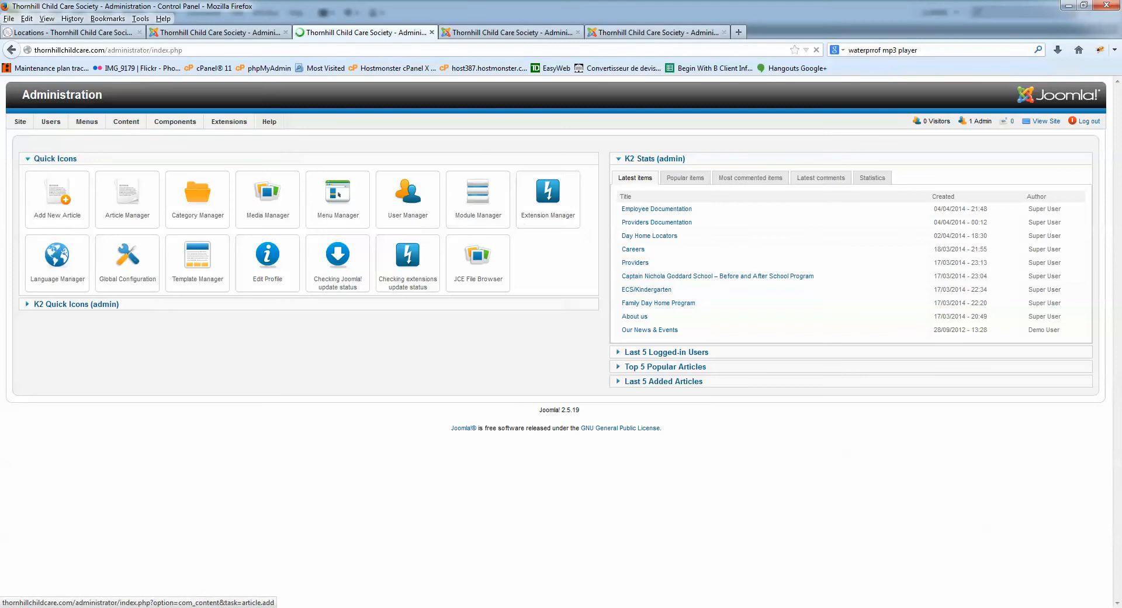
{"action": "mouse_move", "coordinate": [51, 122]}
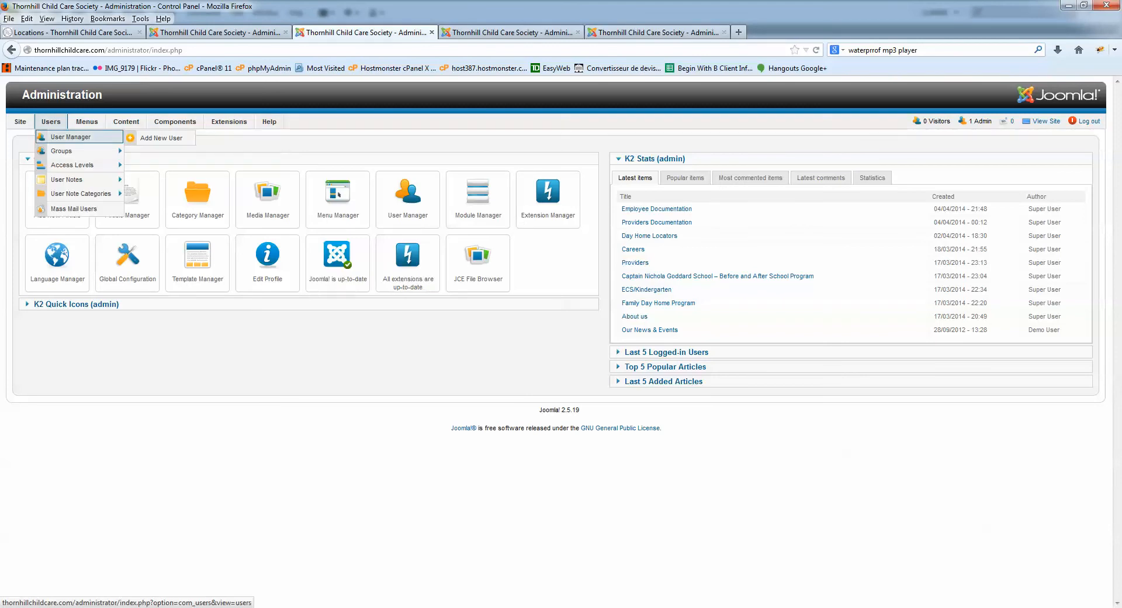
{"action": "left_click", "coordinate": [70, 137]}
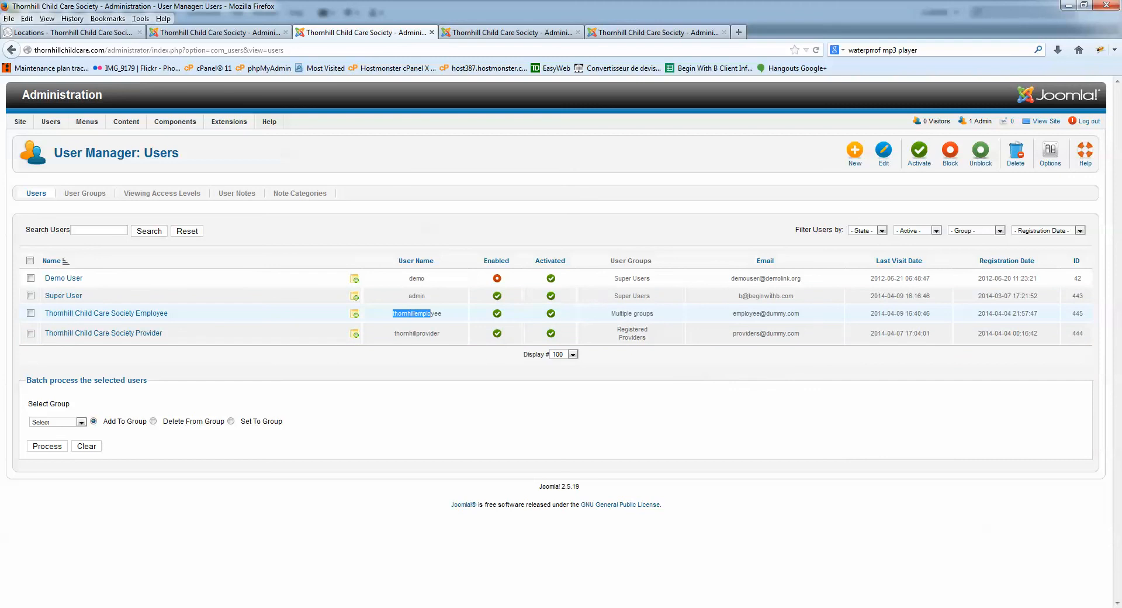
- Highlight the provider user's login name in the list, then start a new user
{"action": "left_click_drag", "start_coordinate": [439, 333], "coordinate": [394, 334]}
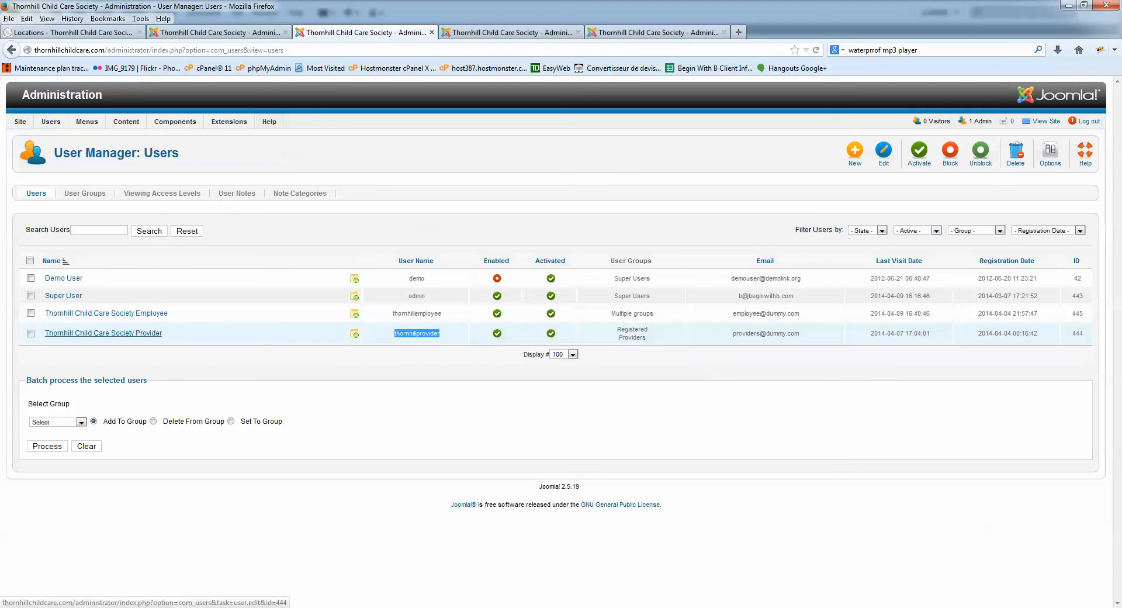
{"action": "left_click", "coordinate": [417, 333]}
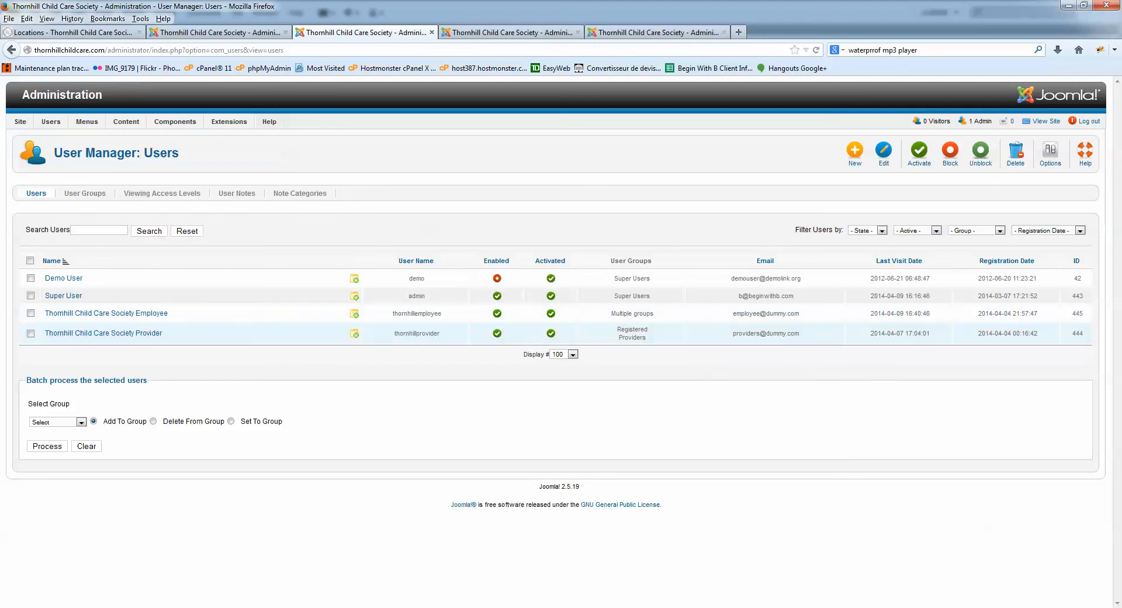
{"action": "left_click_drag", "start_coordinate": [440, 333], "coordinate": [394, 334]}
{"action": "left_click", "coordinate": [404, 334]}
{"action": "left_click_drag", "start_coordinate": [395, 333], "coordinate": [439, 333]}
{"action": "left_click", "coordinate": [417, 333]}
{"action": "left_click_drag", "start_coordinate": [439, 333], "coordinate": [394, 333]}
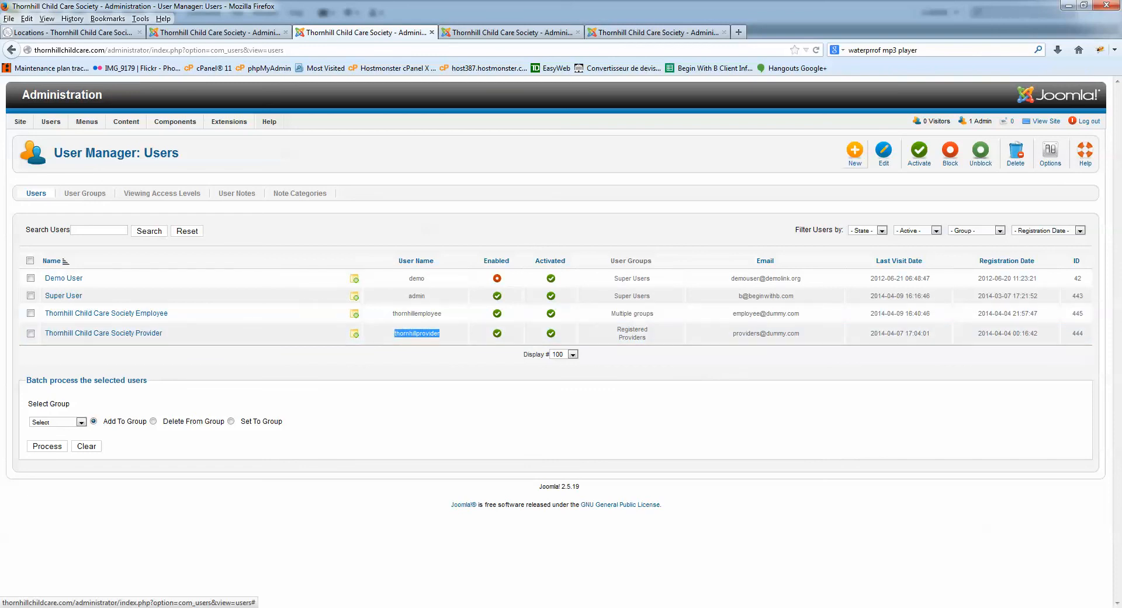
{"action": "left_click", "coordinate": [855, 154]}
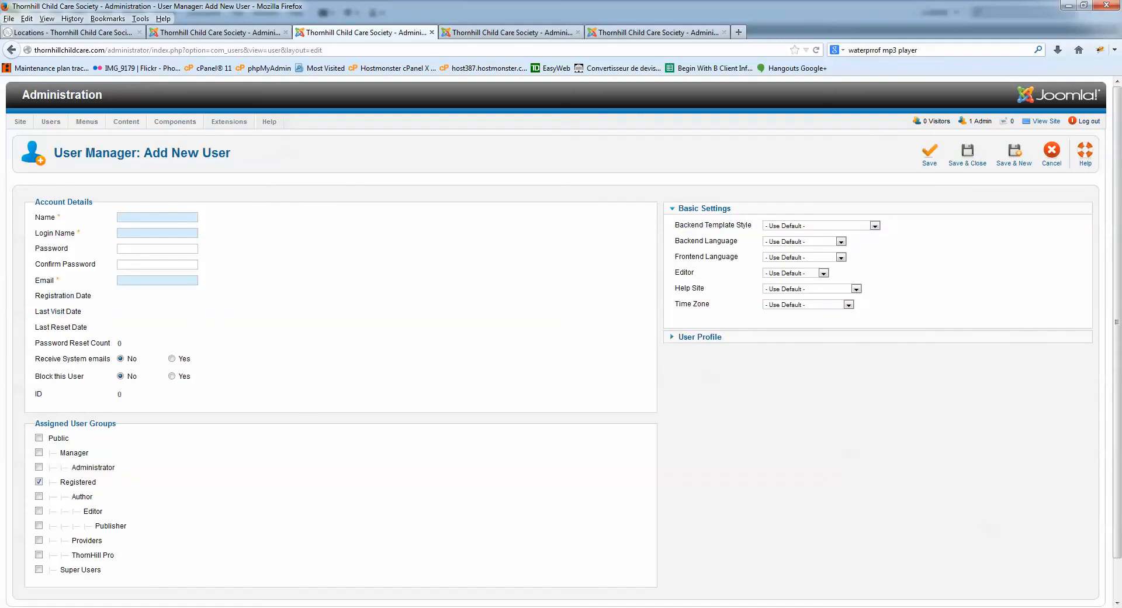
- Enter the name Provider 1 and the login name Provider1
{"action": "left_click", "coordinate": [164, 217]}
{"action": "type", "text": "Provider 1"}
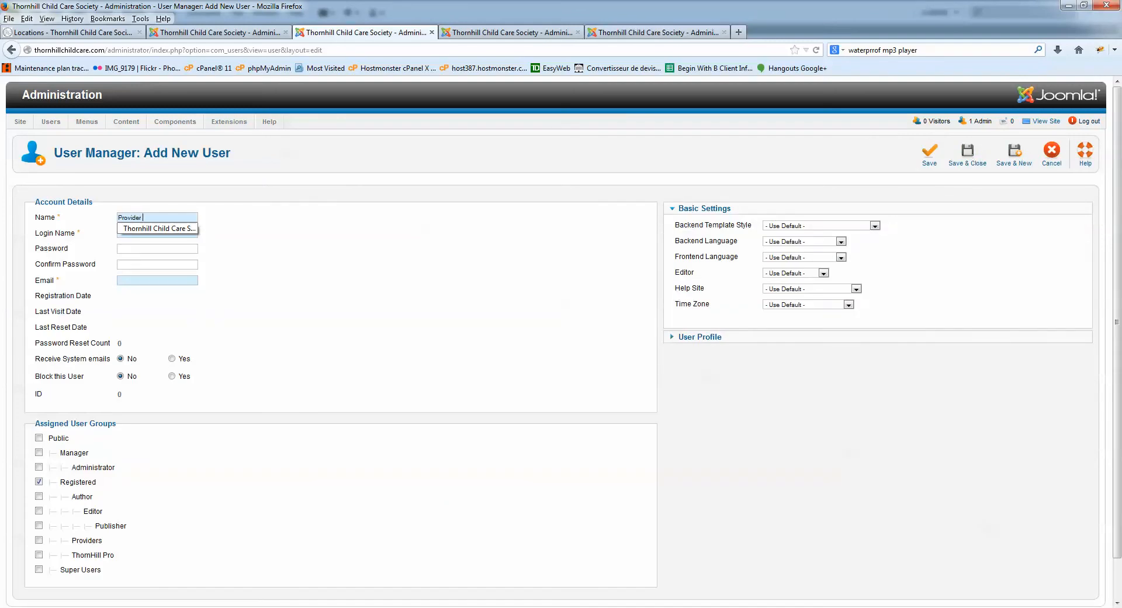
{"action": "key", "text": "Tab"}
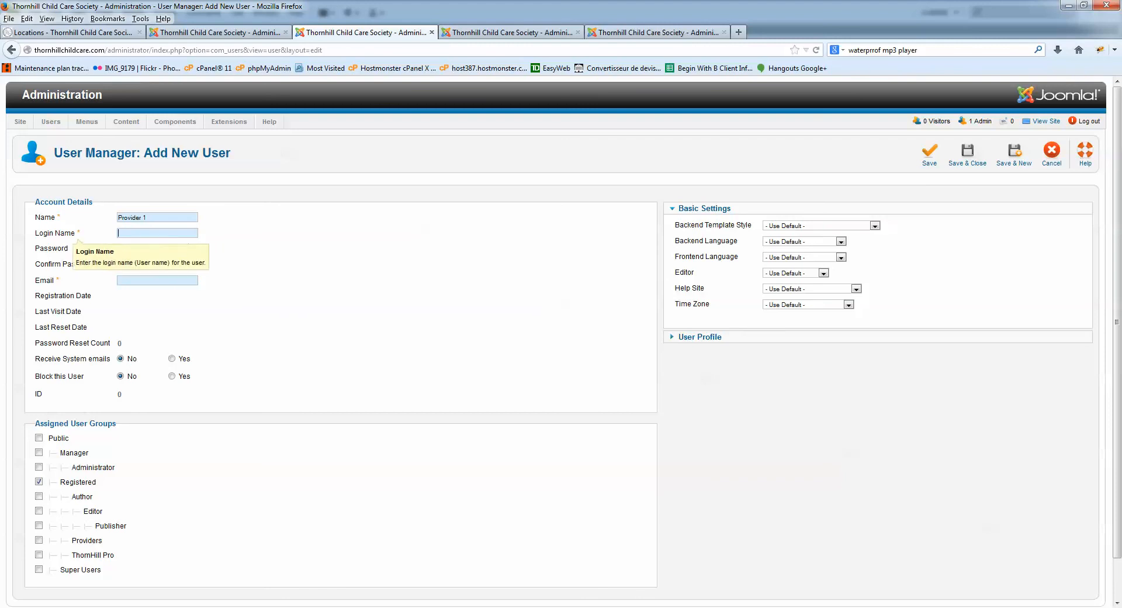
{"action": "type", "text": "P"}
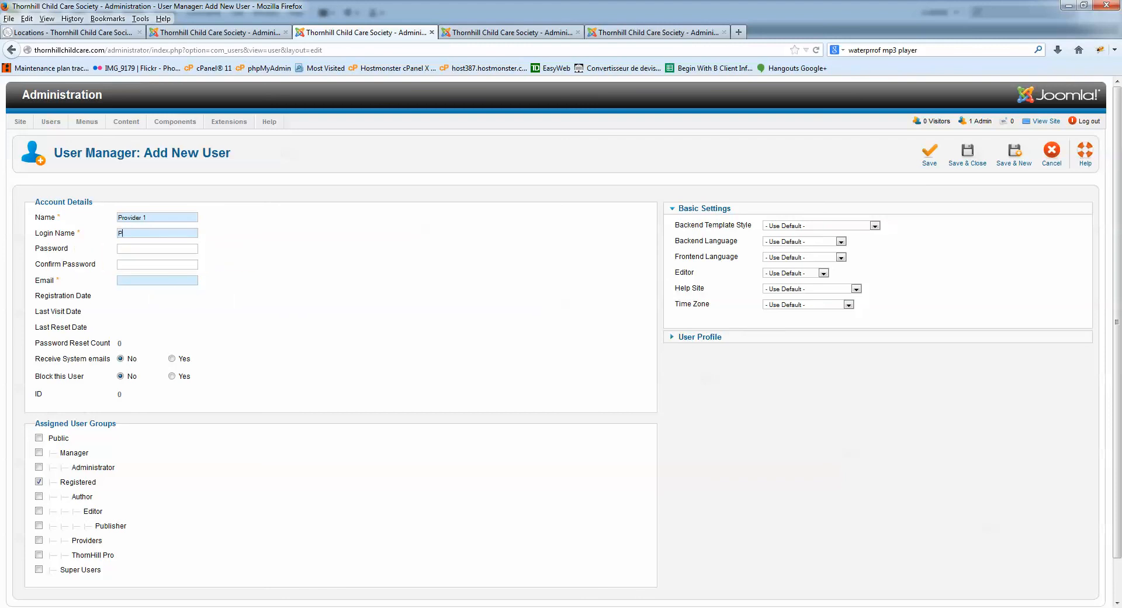
{"action": "type", "text": "rovider1"}
- Fill in a matching password pair and the user's e-mail address
{"action": "type", "text": "pr"}
{"action": "key", "text": "Tab"}
{"action": "type", "text": "1234"}
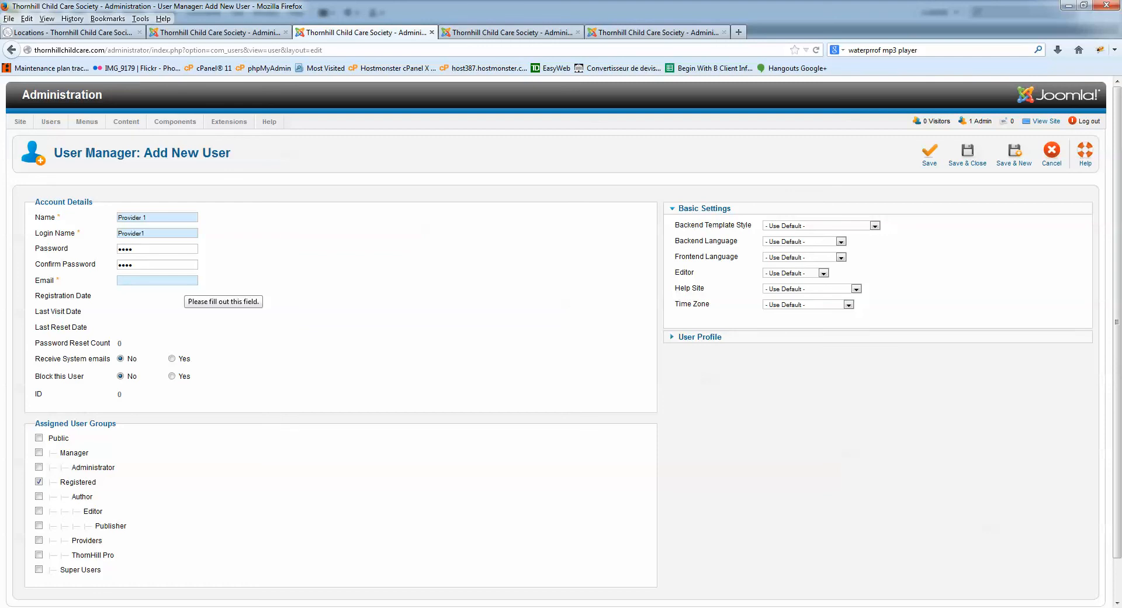
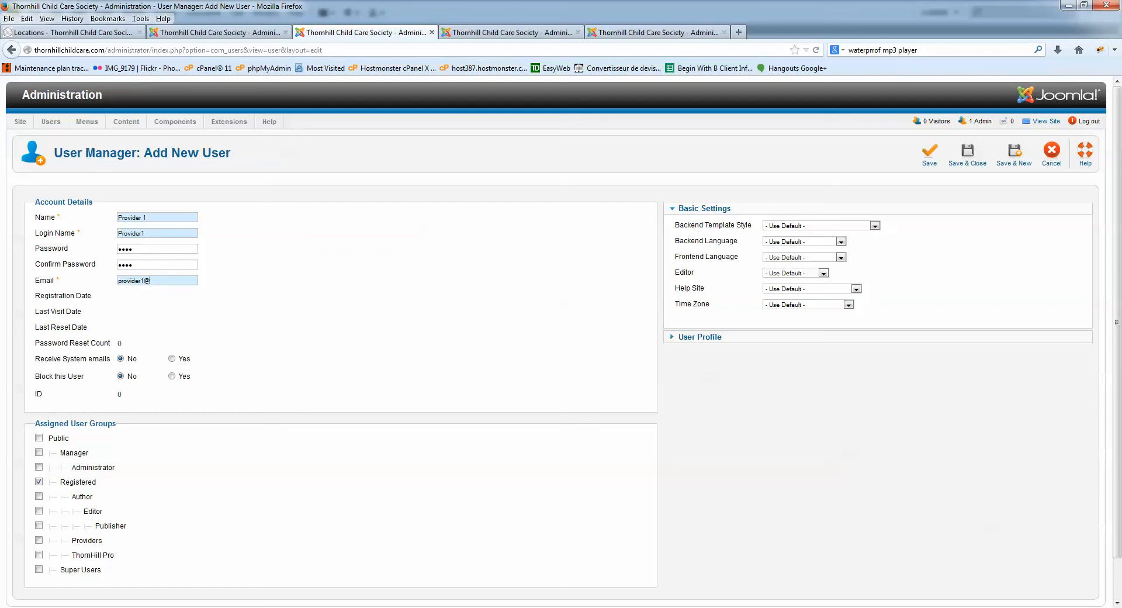
{"action": "scroll", "coordinate": [561, 341], "scroll_direction": "down", "scroll_amount": 1}
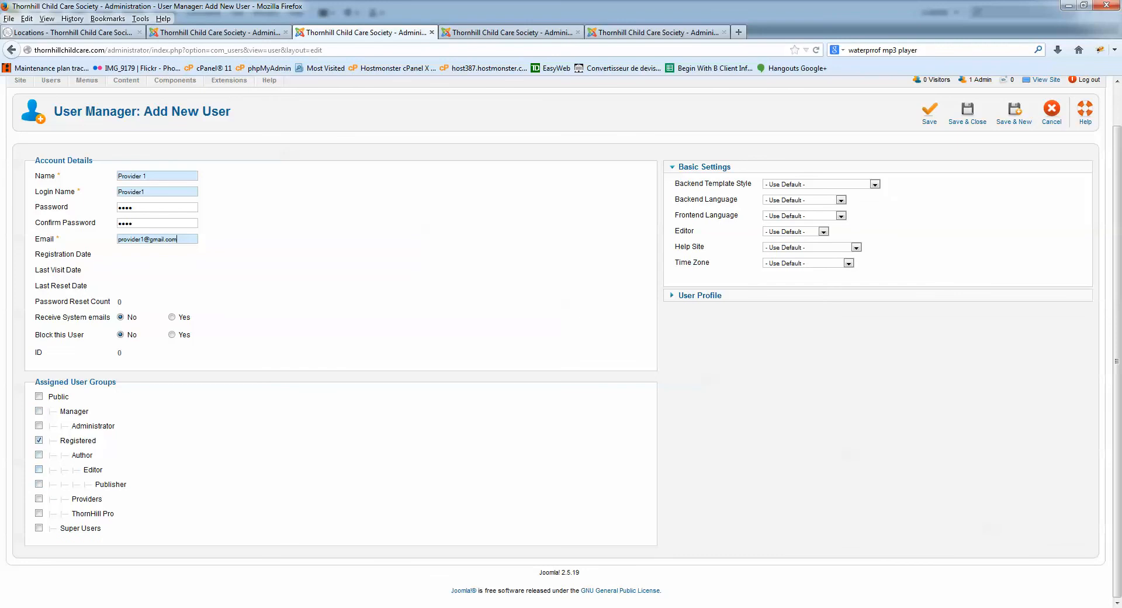
- Assign the new user to the Providers group
{"action": "left_click", "coordinate": [39, 498]}
{"action": "left_click", "coordinate": [38, 498]}
{"action": "scroll", "coordinate": [561, 342], "scroll_direction": "up", "scroll_amount": 2}
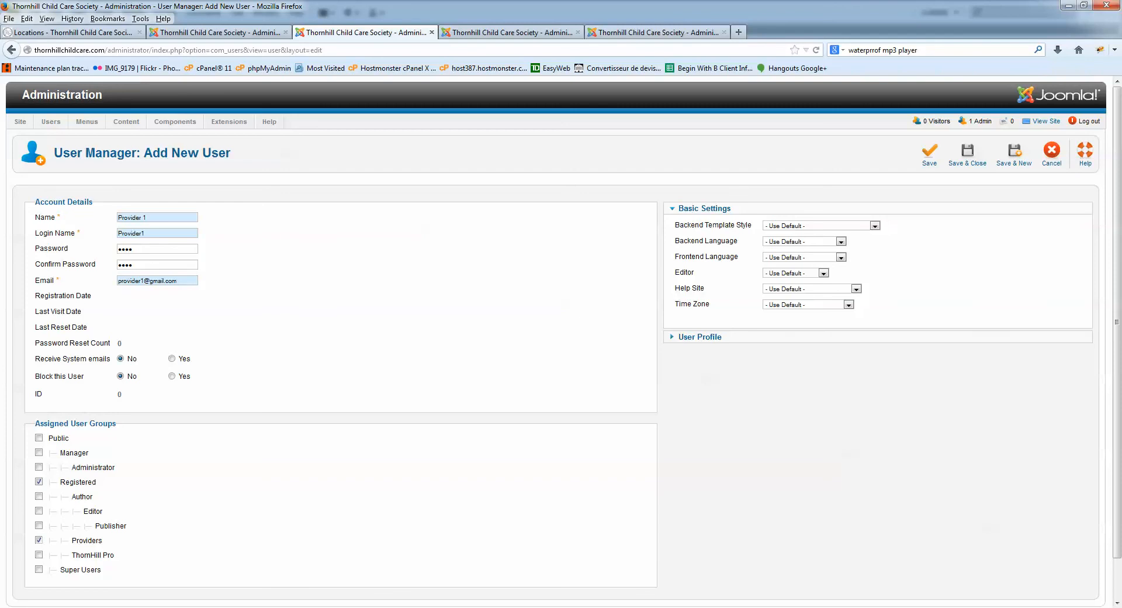
- Save and close the new user, then open the User Manager's configuration options
{"action": "left_click", "coordinate": [700, 337]}
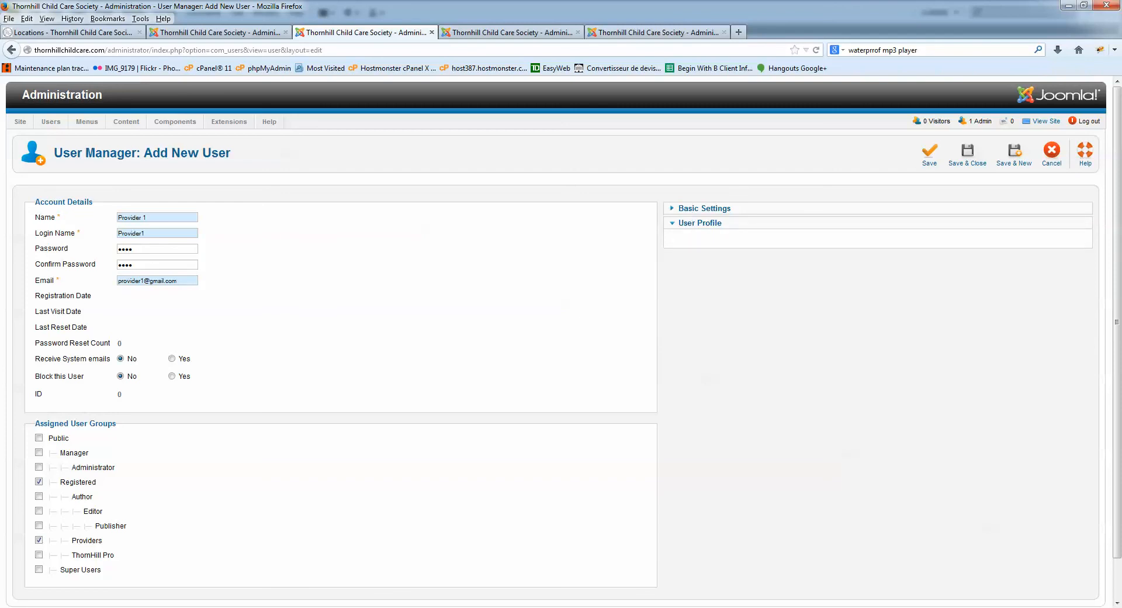
{"action": "left_click", "coordinate": [704, 208]}
{"action": "left_click", "coordinate": [967, 155]}
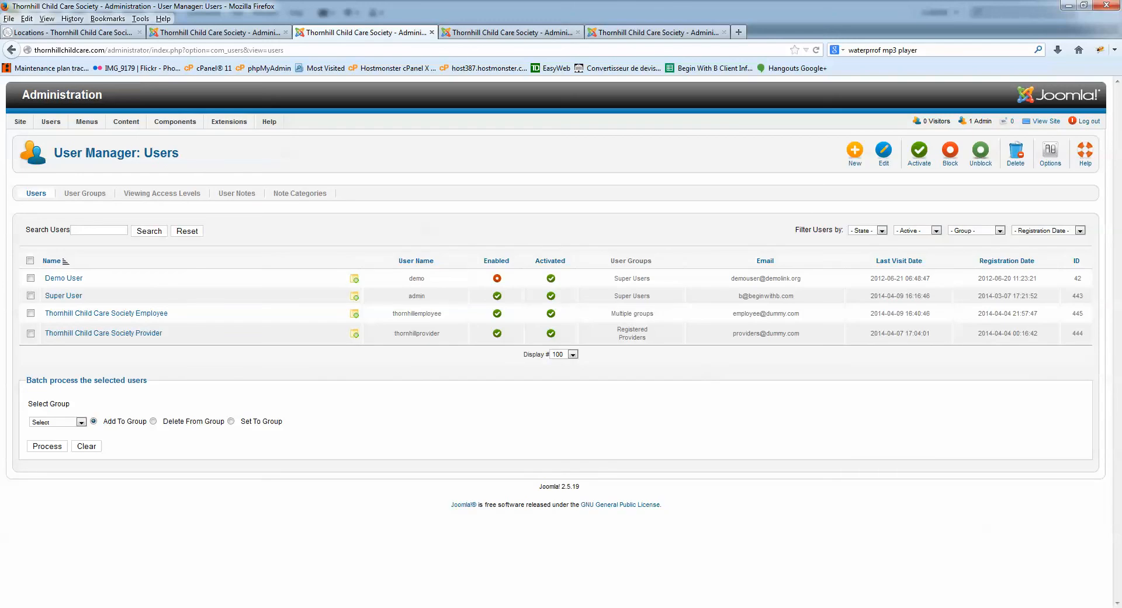
{"action": "left_click", "coordinate": [1050, 153]}
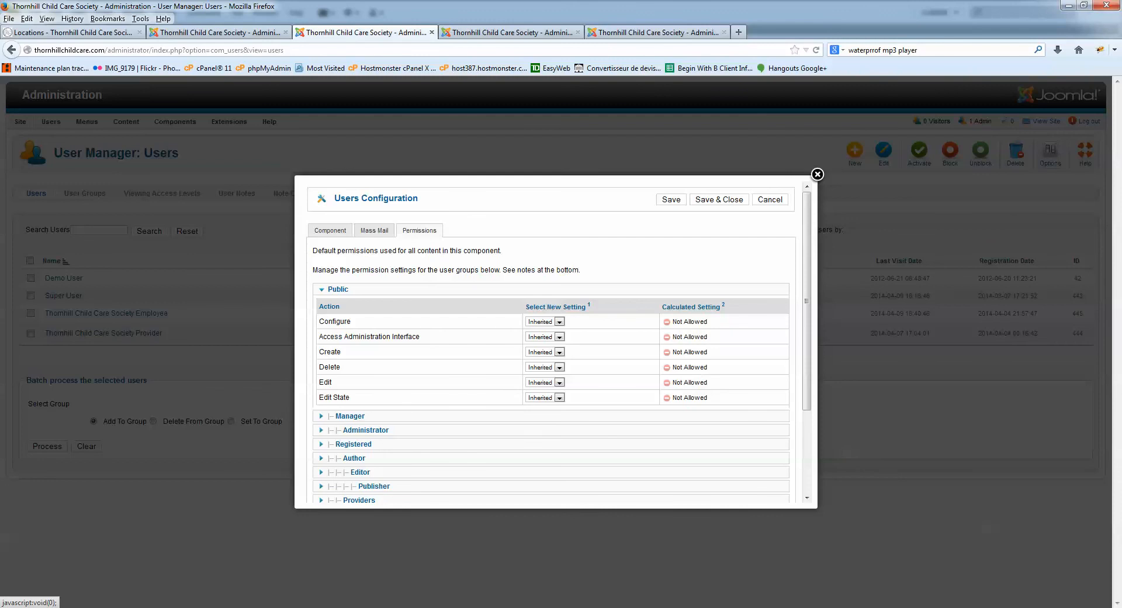
{"action": "left_click", "coordinate": [331, 231]}
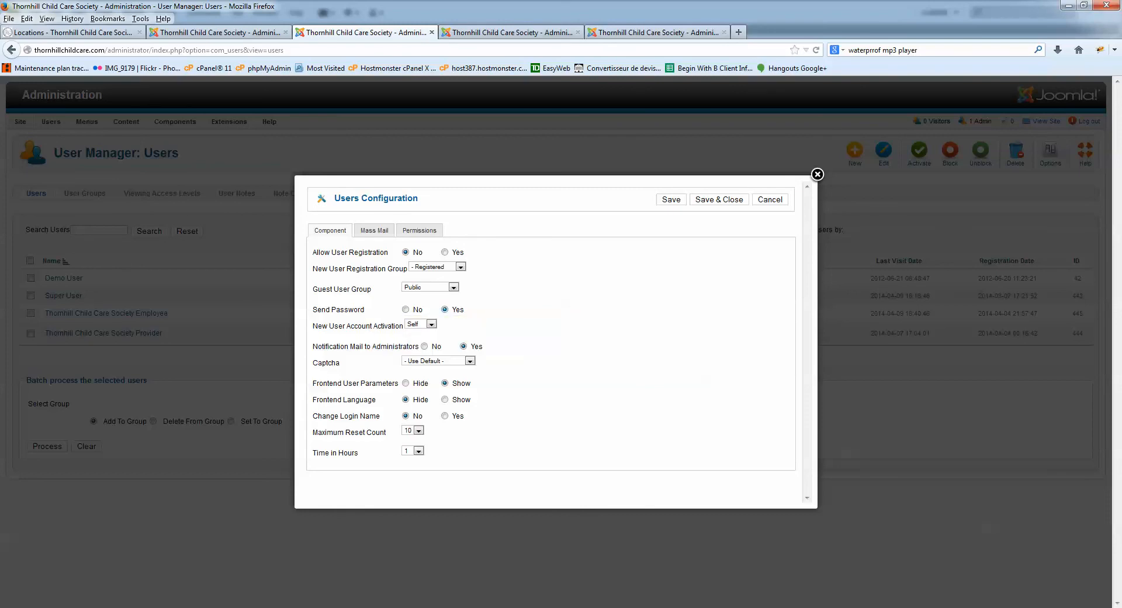
{"action": "left_click", "coordinate": [770, 199]}
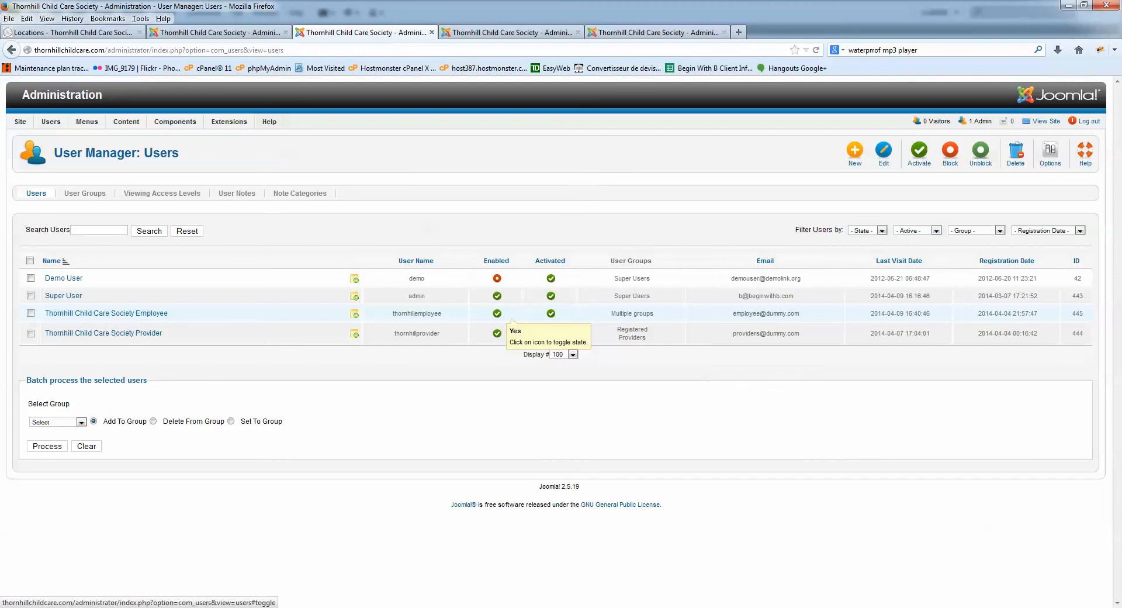
- Block and re-enable the Thornhill Child Care Society Employee account, then open its account page
{"action": "left_click", "coordinate": [496, 314]}
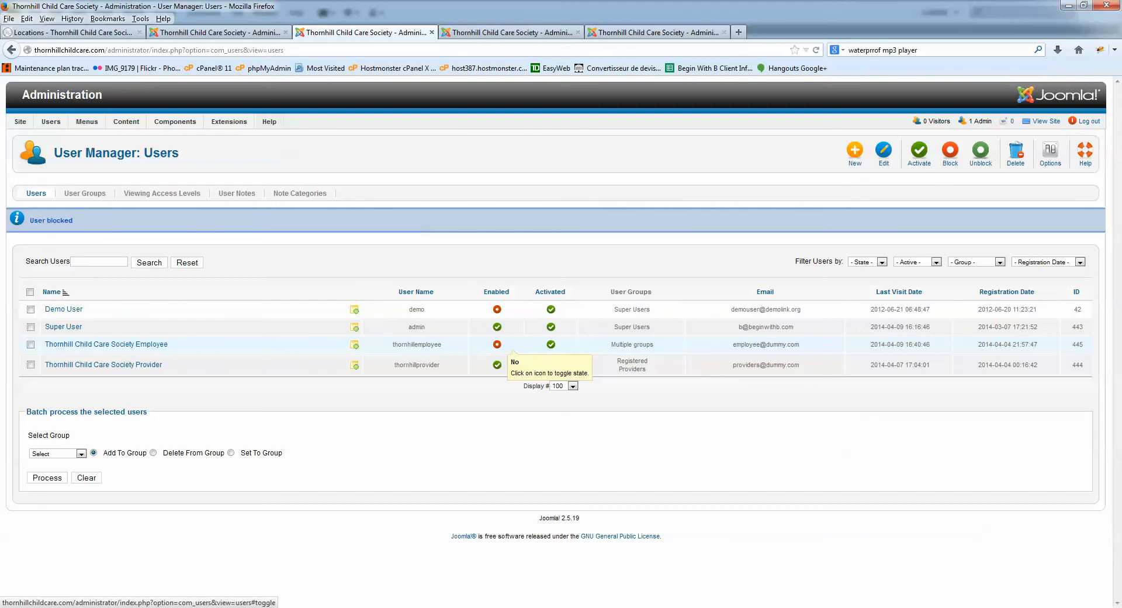
{"action": "left_click", "coordinate": [497, 344]}
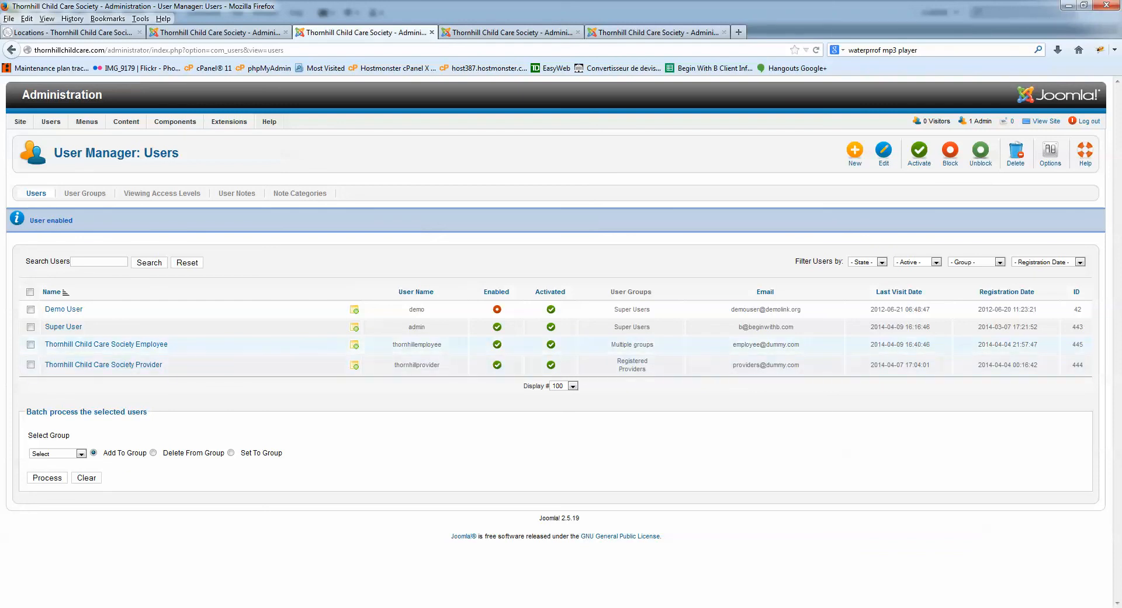
{"action": "left_click", "coordinate": [30, 345]}
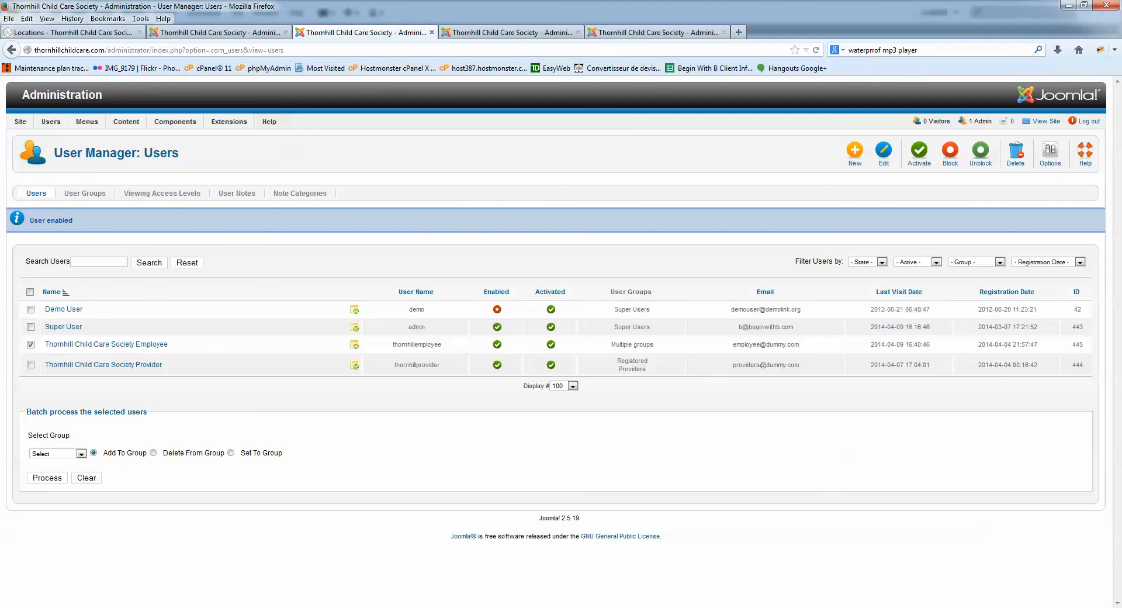
{"action": "left_click", "coordinate": [30, 344]}
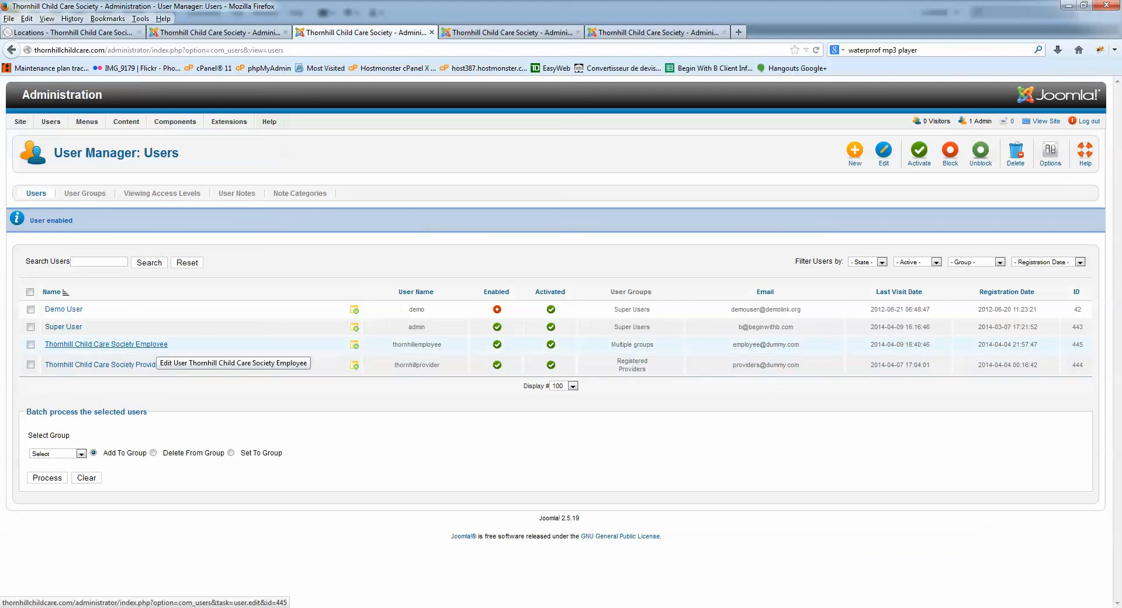
{"action": "left_click", "coordinate": [153, 344]}
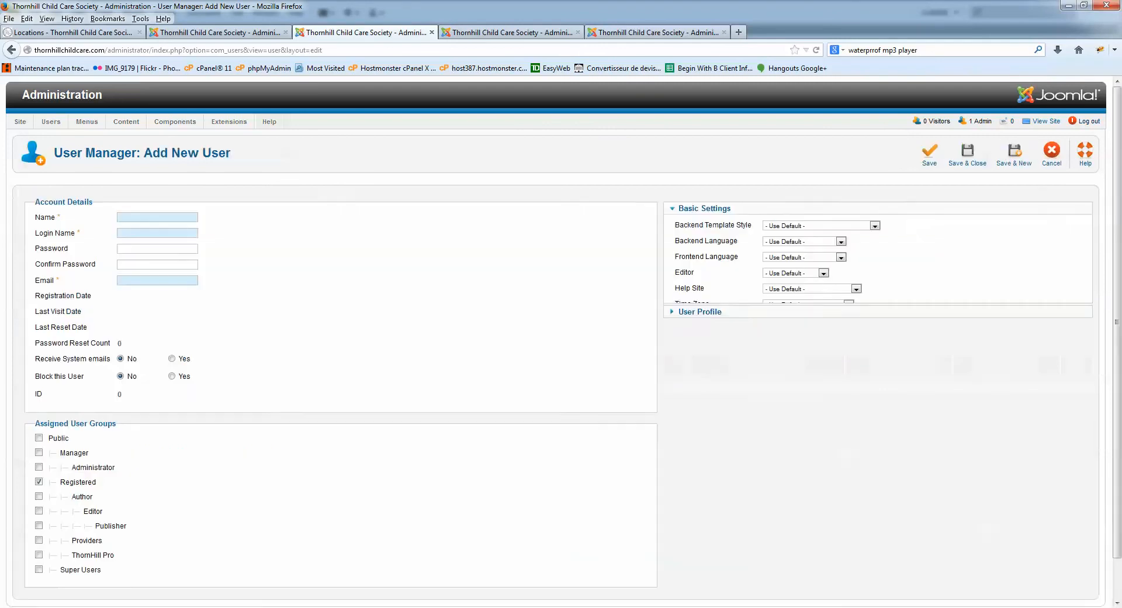
- Tick ThornHill Pro, cancel the user form without saving, and open the User Groups list
{"action": "scroll", "coordinate": [559, 341], "scroll_direction": "down", "scroll_amount": 2}
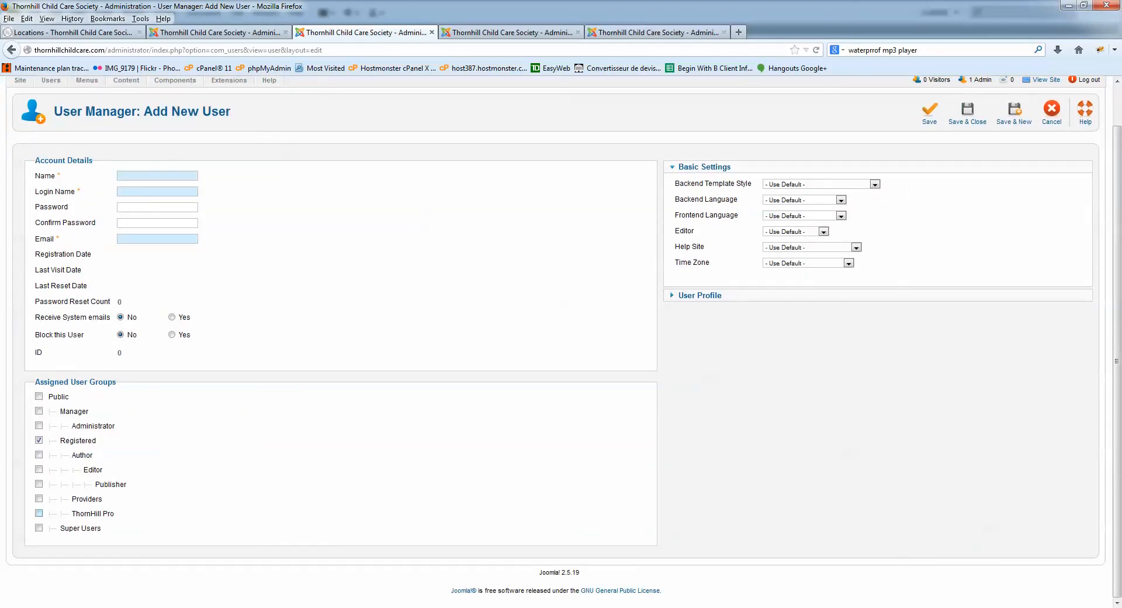
{"action": "left_click", "coordinate": [38, 513]}
{"action": "left_click_drag", "start_coordinate": [91, 514], "coordinate": [116, 513]}
{"action": "left_click", "coordinate": [1052, 113]}
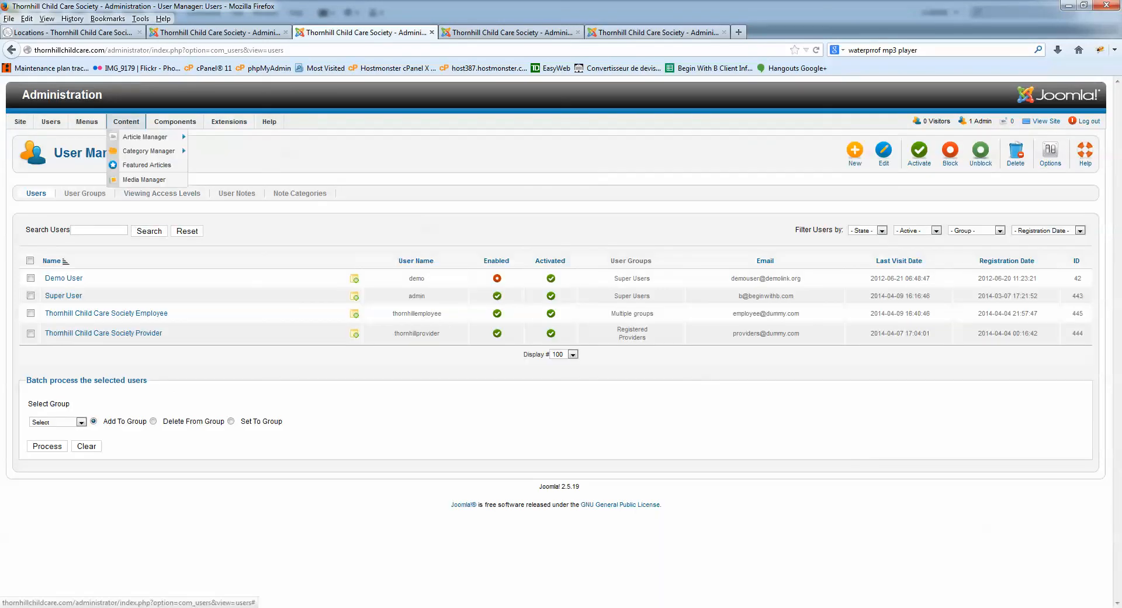
{"action": "left_click", "coordinate": [84, 193]}
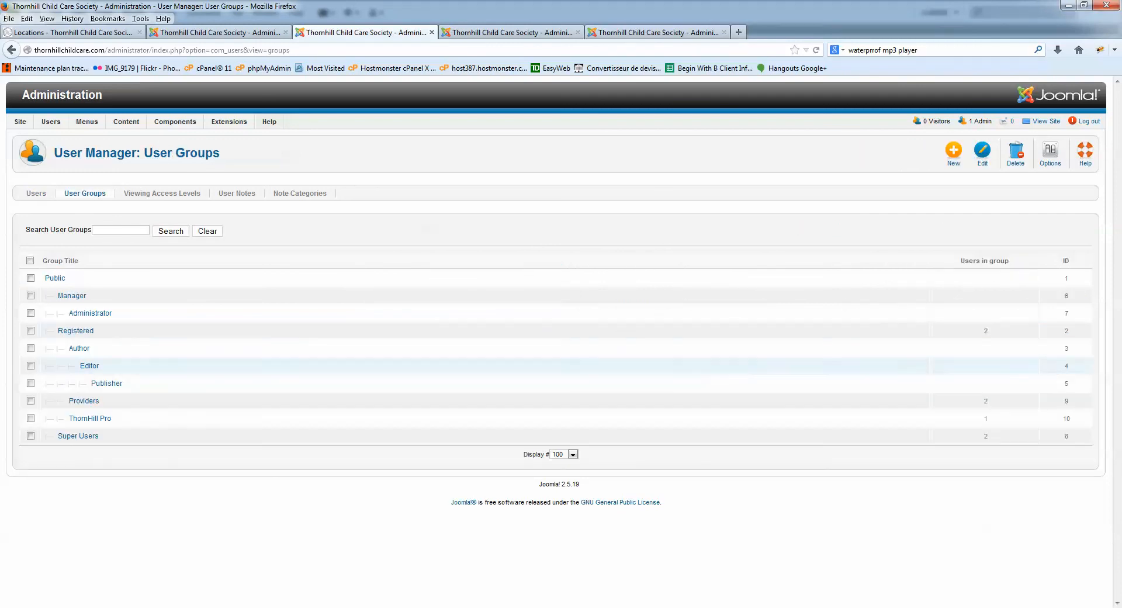
- Change the ThornHill Pro group's title to 'Employees', then save and close it
{"action": "left_click", "coordinate": [89, 418]}
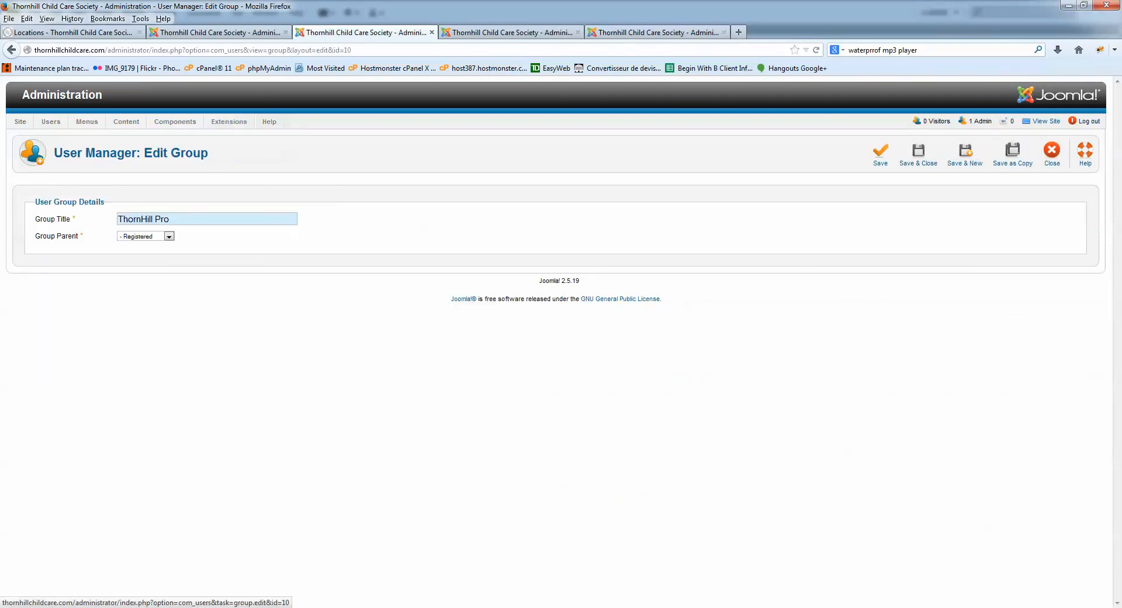
{"action": "key", "text": "ctrl+a"}
{"action": "type", "text": "Emplo"}
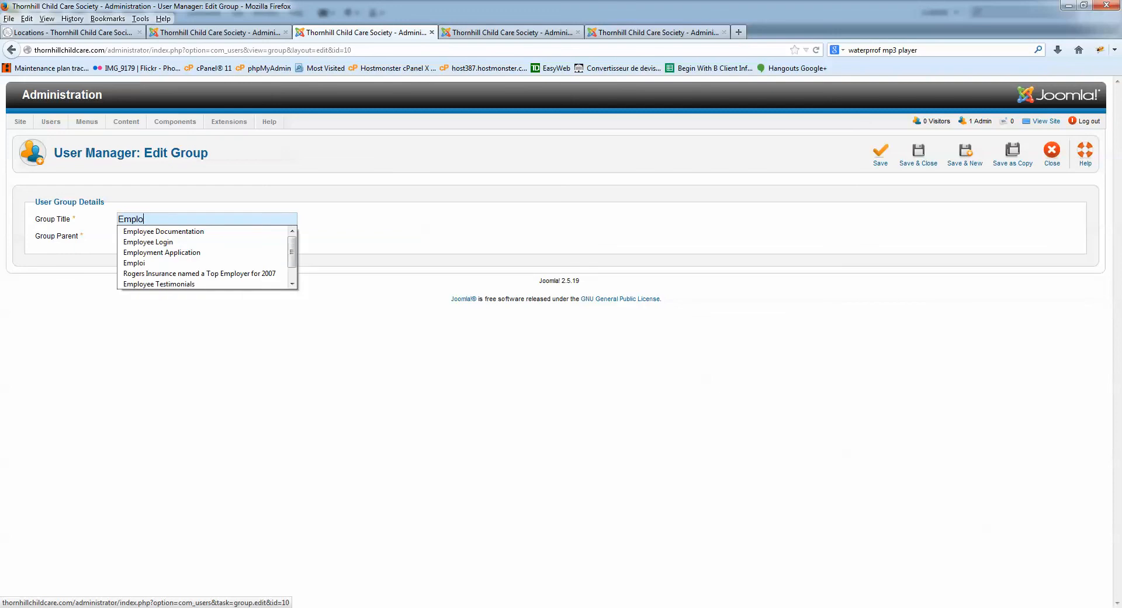
{"action": "type", "text": "yees"}
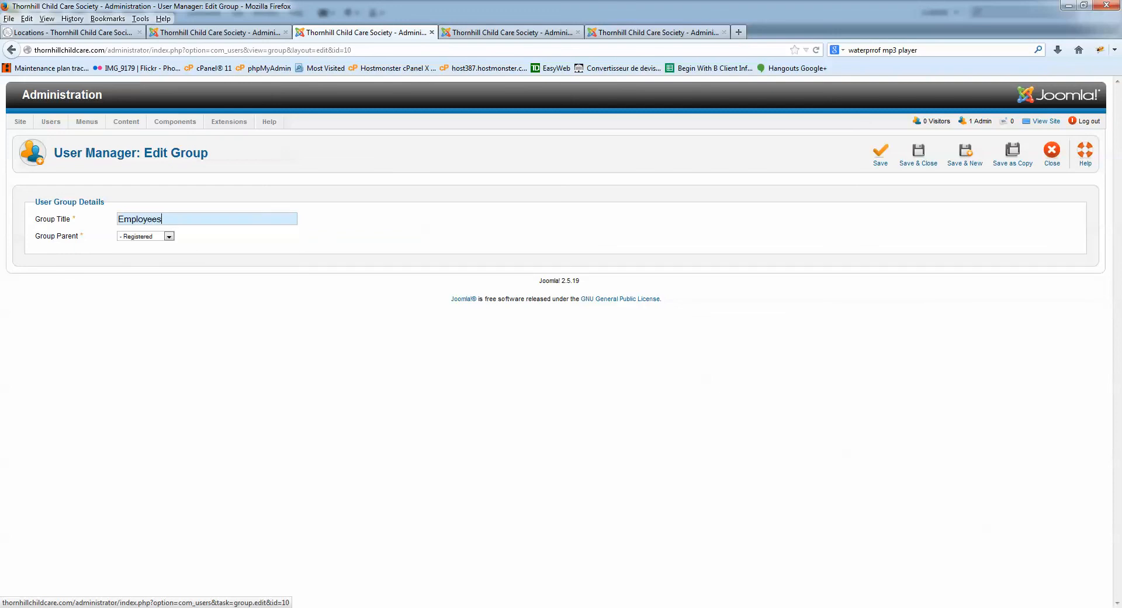
{"action": "left_click", "coordinate": [880, 155]}
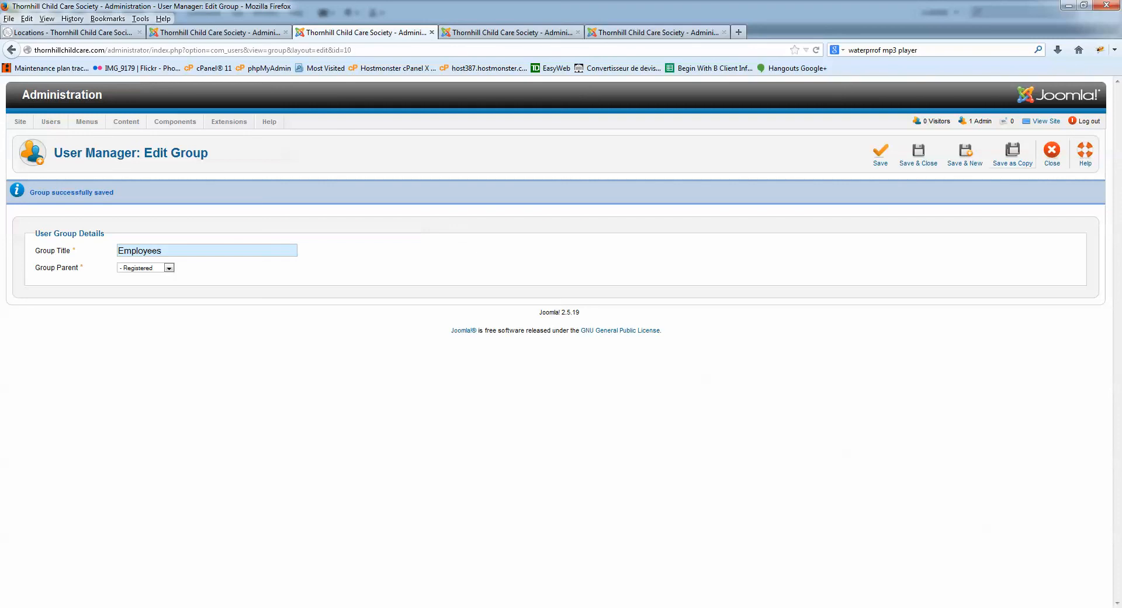
{"action": "left_click", "coordinate": [1052, 155]}
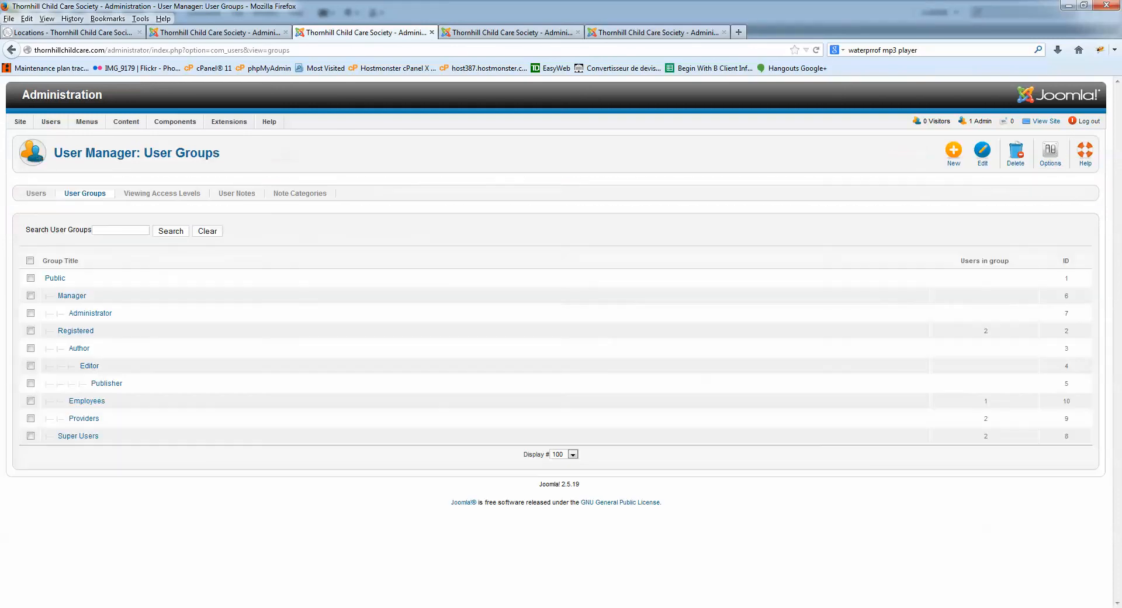
- From the User Manager list, start a new user
{"action": "mouse_move", "coordinate": [51, 121]}
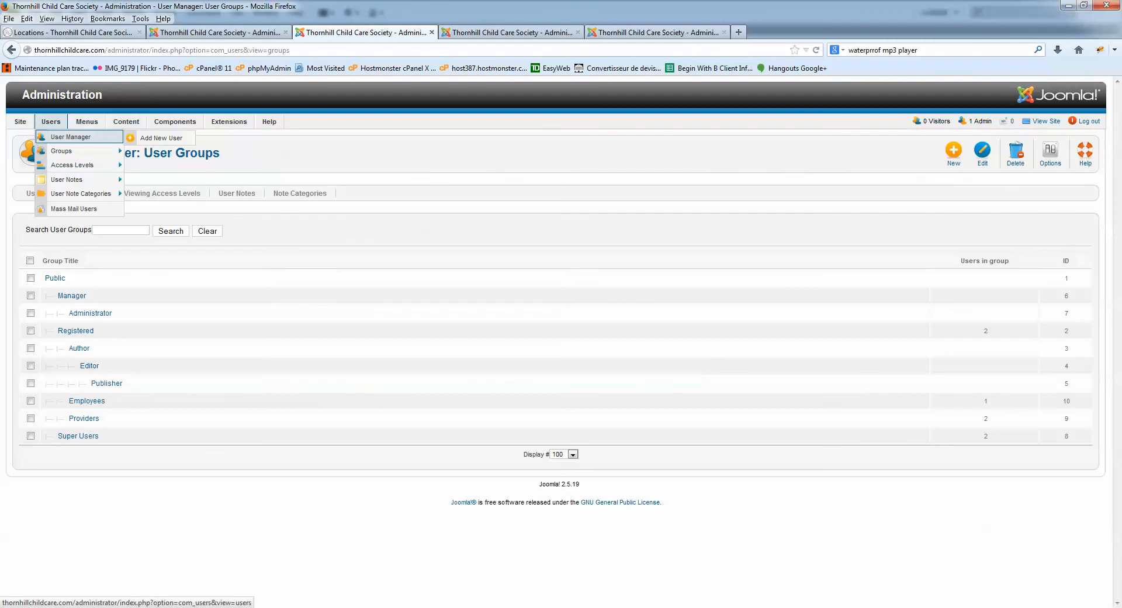
{"action": "left_click", "coordinate": [70, 137]}
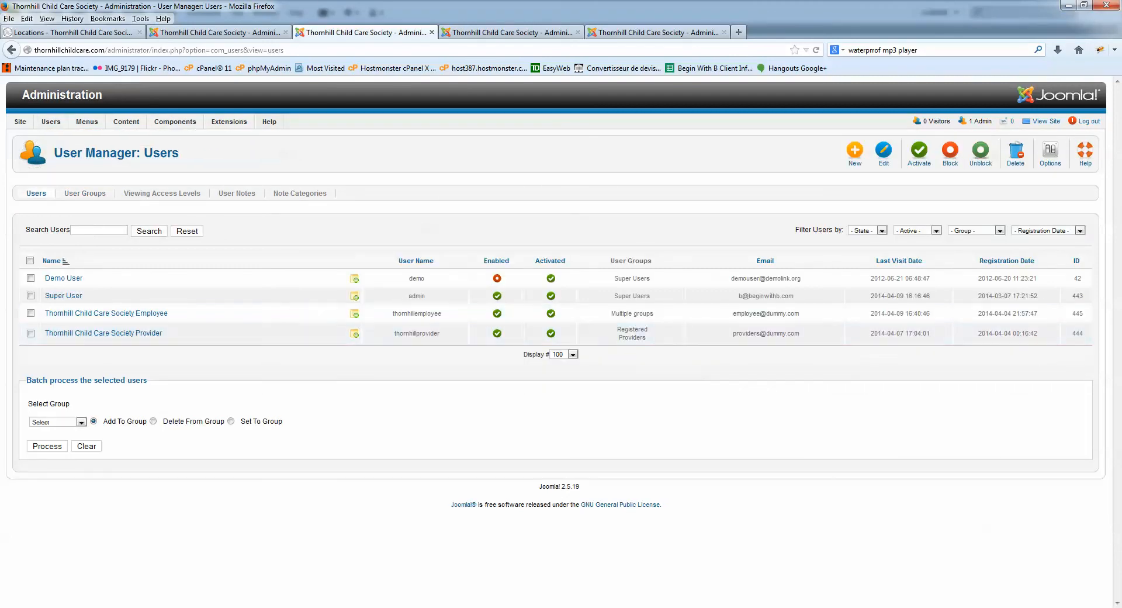
{"action": "left_click", "coordinate": [855, 154]}
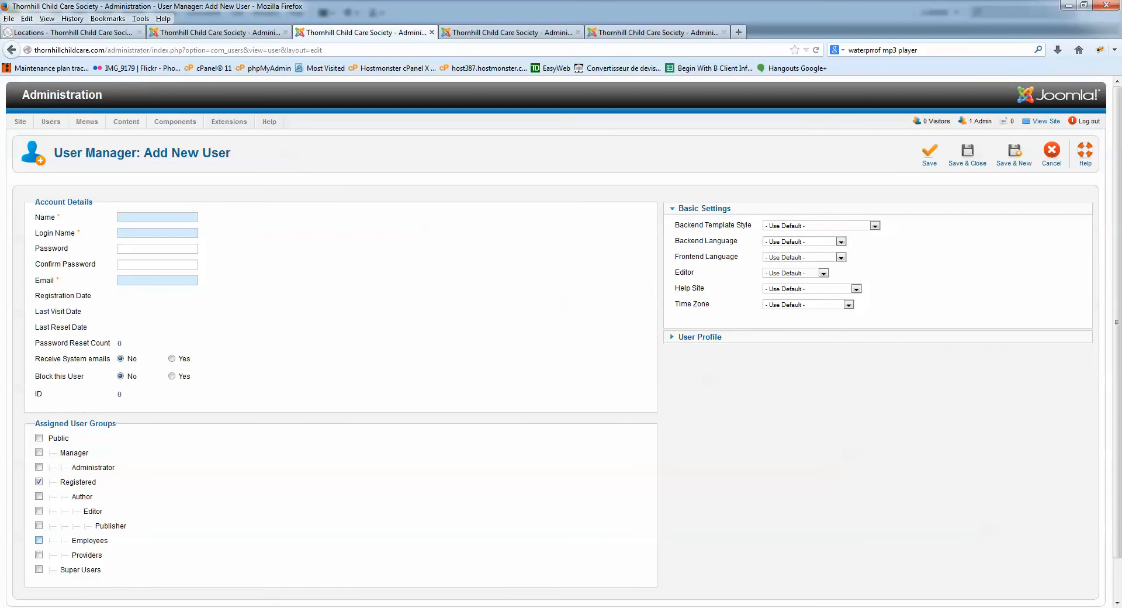
- Tick Employees and Providers as the new user's groups, then cancel the form
{"action": "left_click", "coordinate": [39, 540]}
{"action": "scroll", "coordinate": [561, 342], "scroll_direction": "down", "scroll_amount": 2}
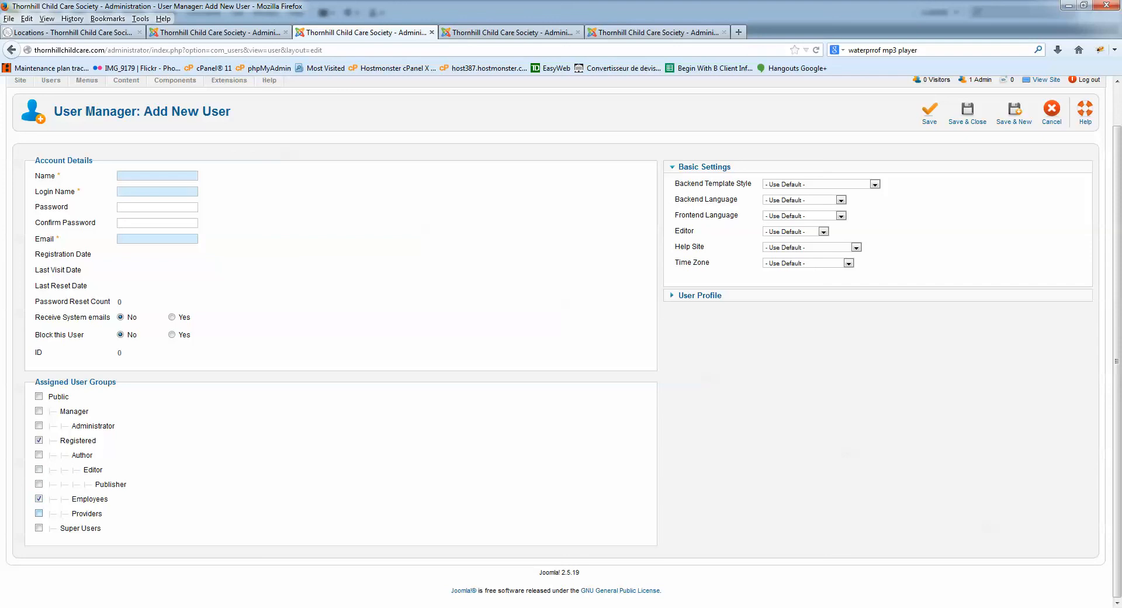
{"action": "left_click", "coordinate": [38, 513]}
{"action": "scroll", "coordinate": [561, 339], "scroll_direction": "up", "scroll_amount": 2}
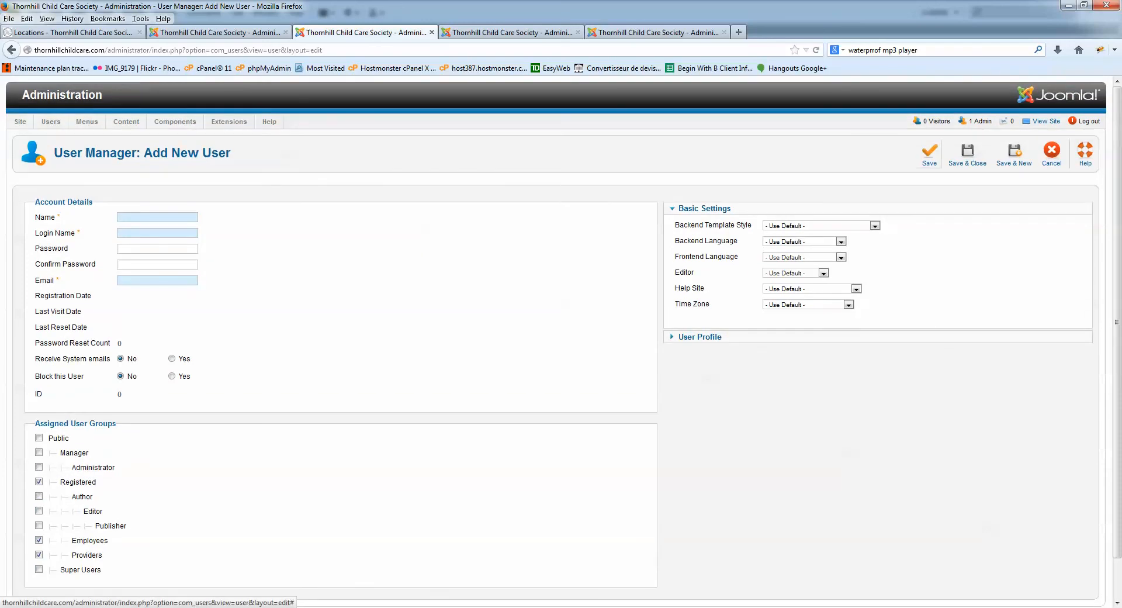
{"action": "left_click", "coordinate": [1051, 153]}
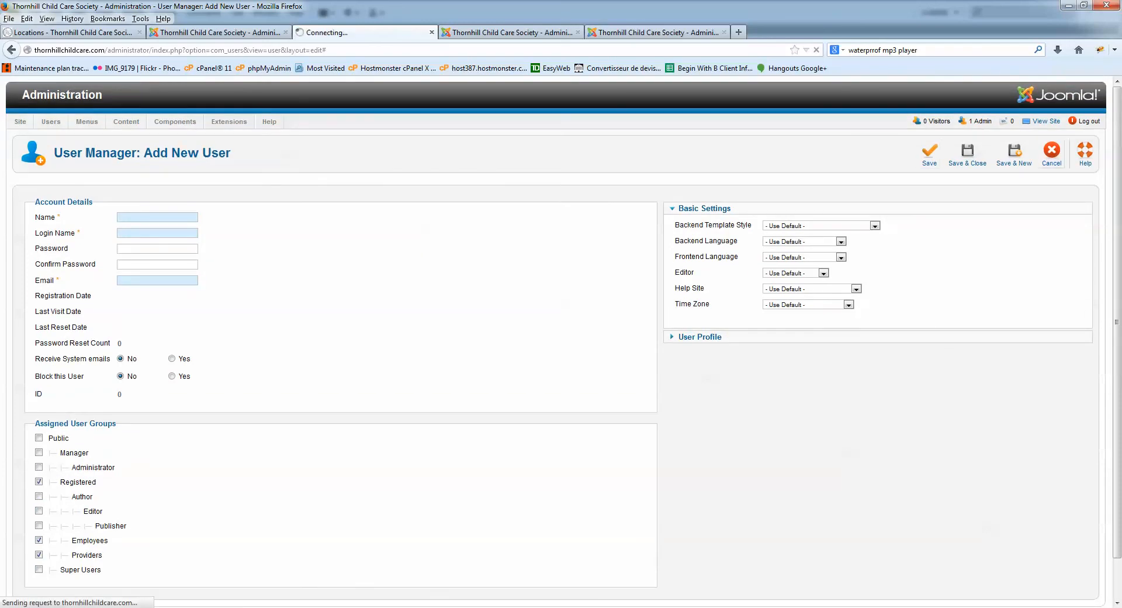